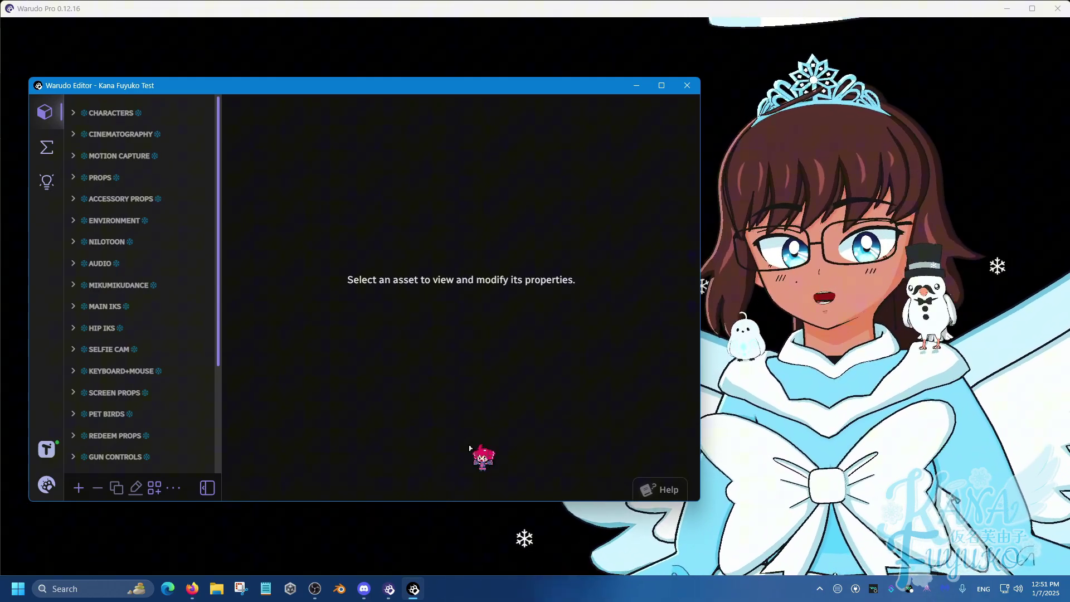
# Save OBS_Spout2_Plugin_Install_v1.8.exe from the v1.8 release assets, then minimize Firefox.
pyautogui.click(847, 389)
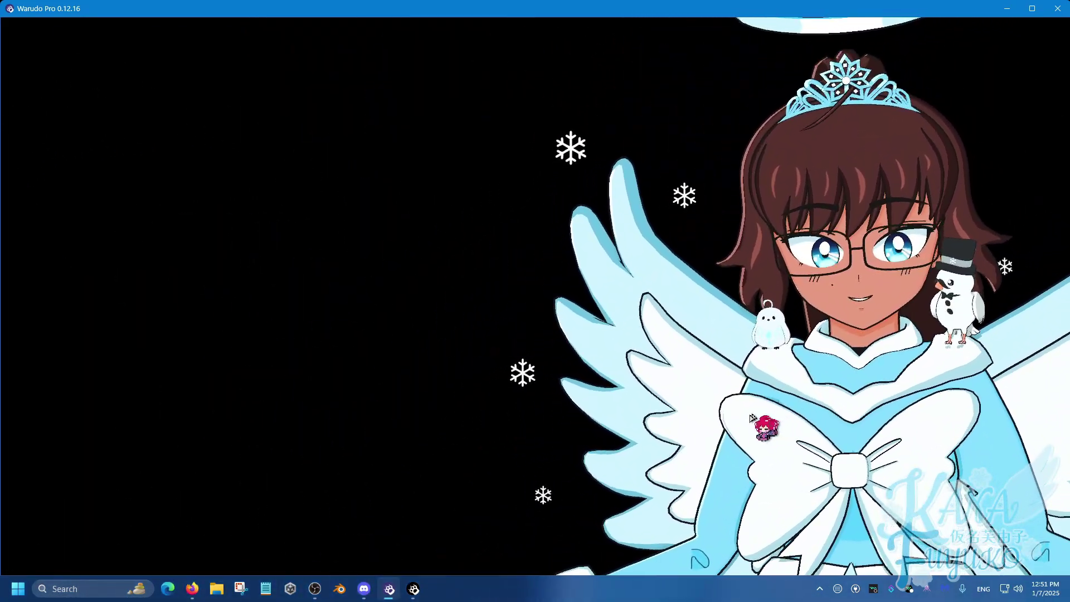
pyautogui.click(414, 589)
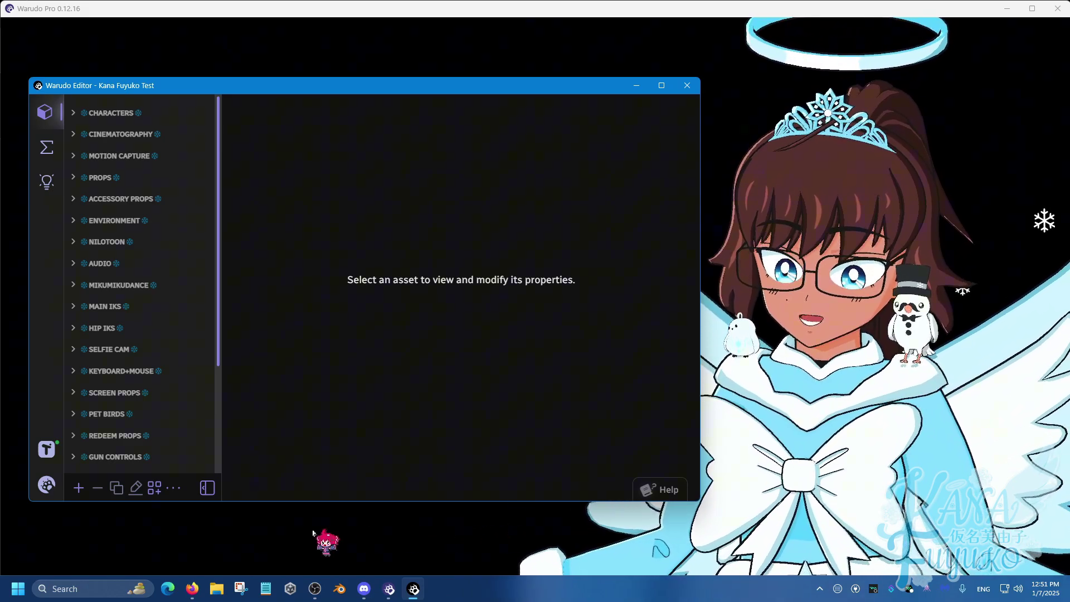
pyautogui.moveTo(192, 588)
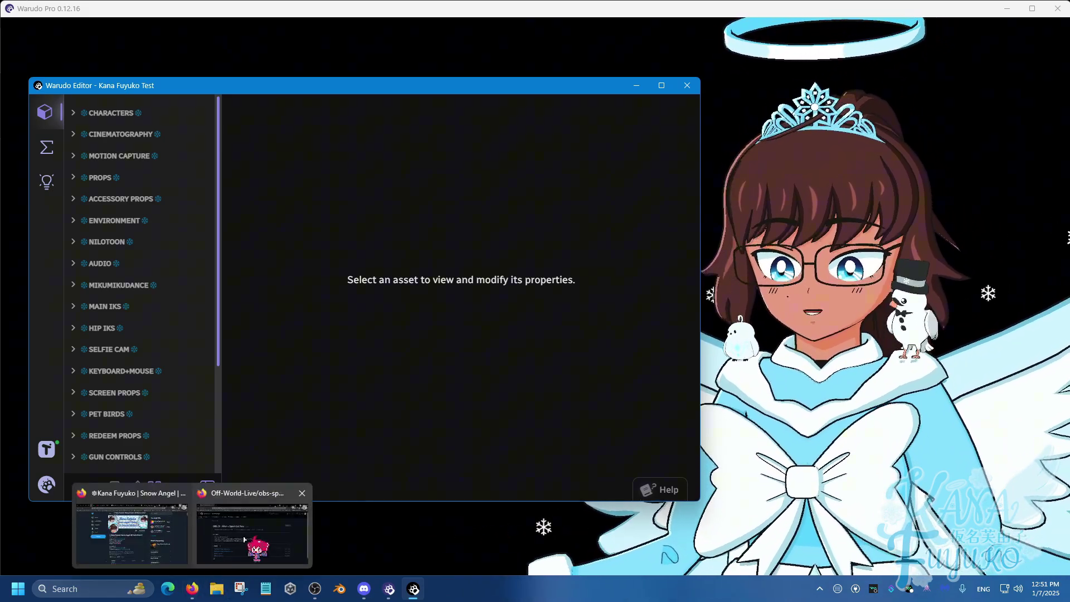
pyautogui.click(250, 533)
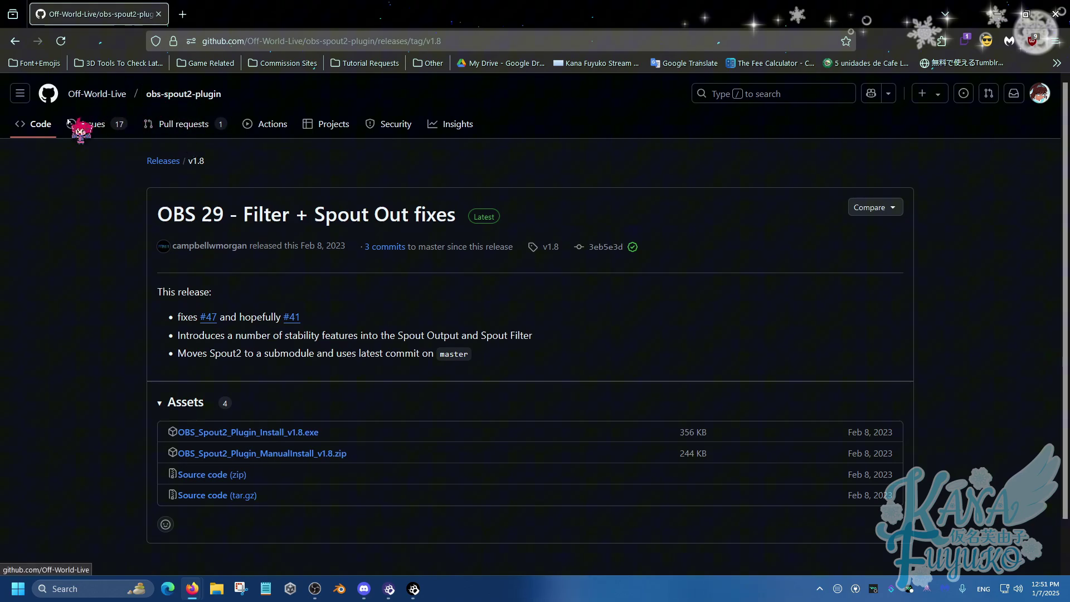
pyautogui.moveTo(90, 92)
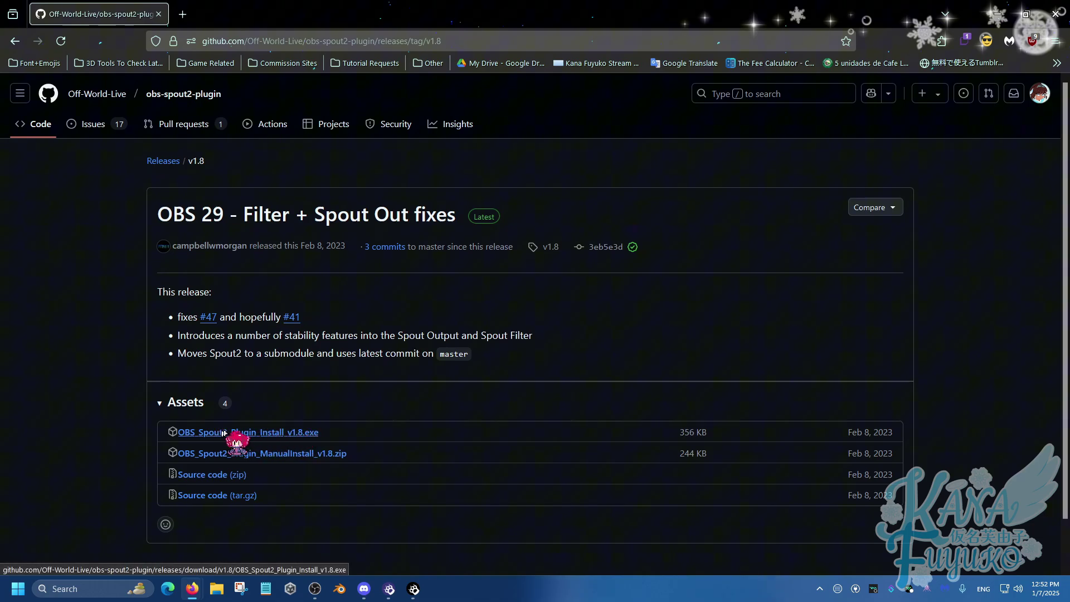
pyautogui.click(245, 432)
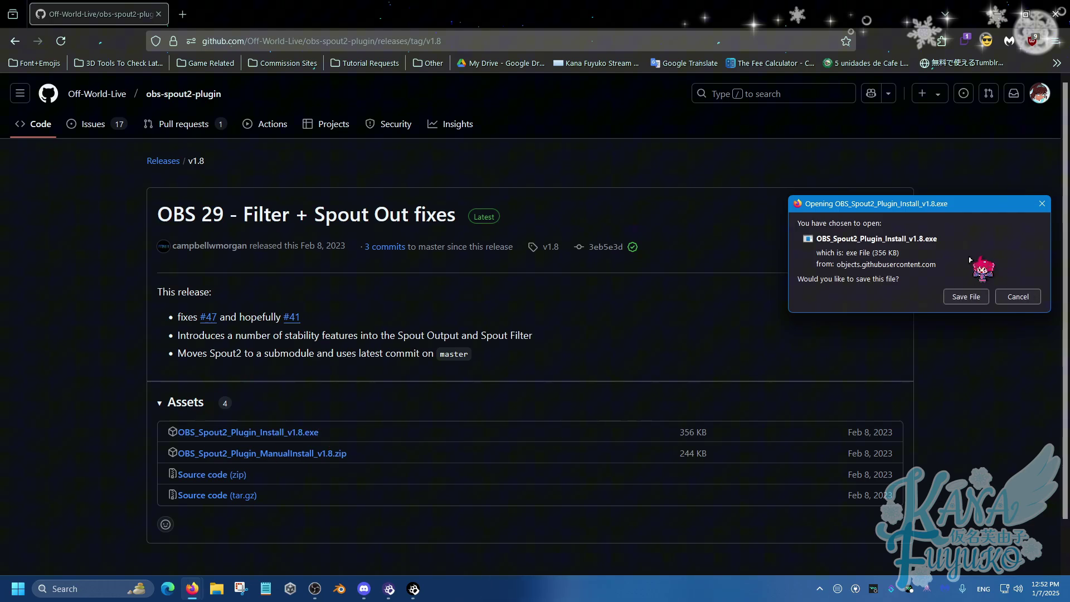
pyautogui.click(972, 299)
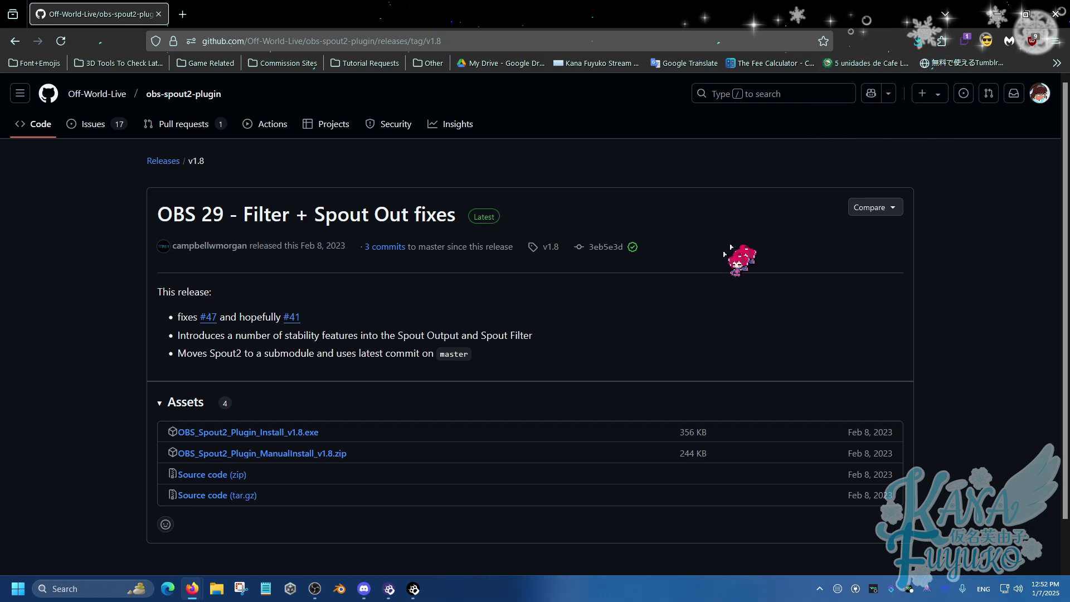
pyautogui.click(998, 14)
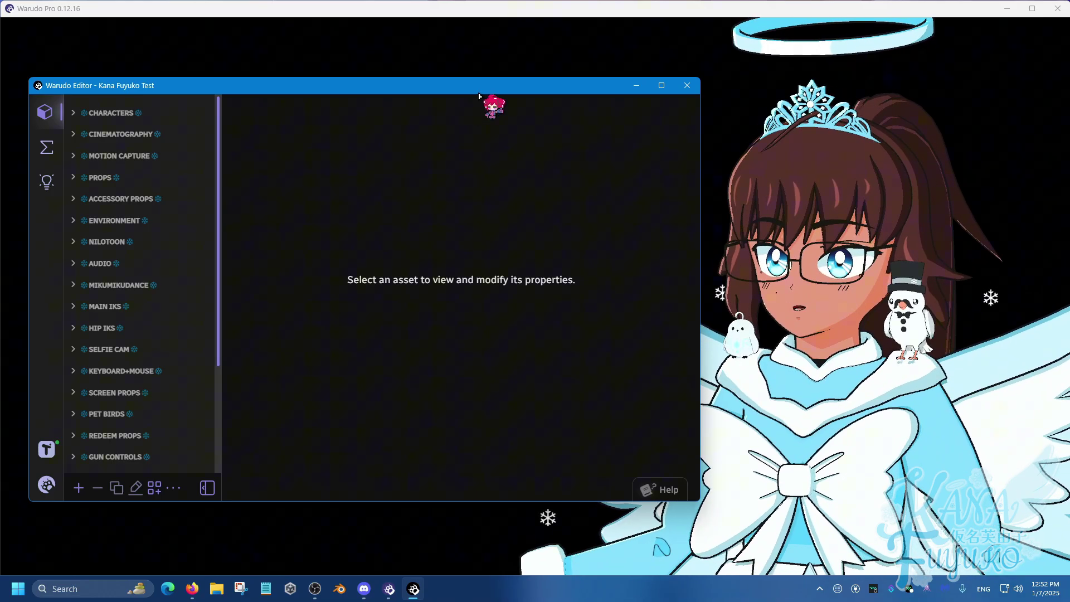
pyautogui.moveTo(479, 96); pyautogui.dragTo(476, 97)
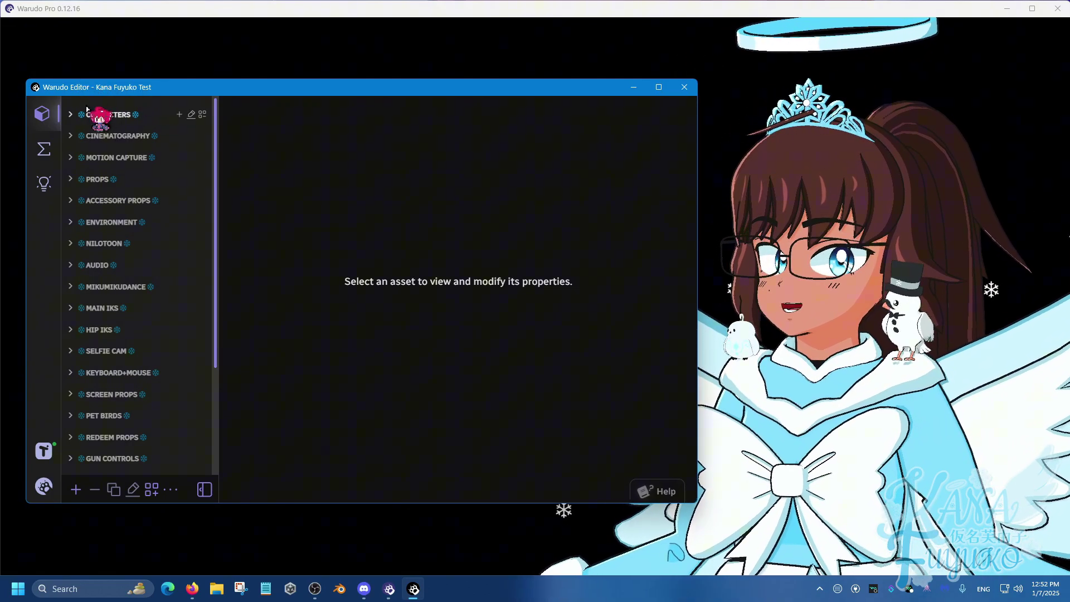
pyautogui.click(44, 488)
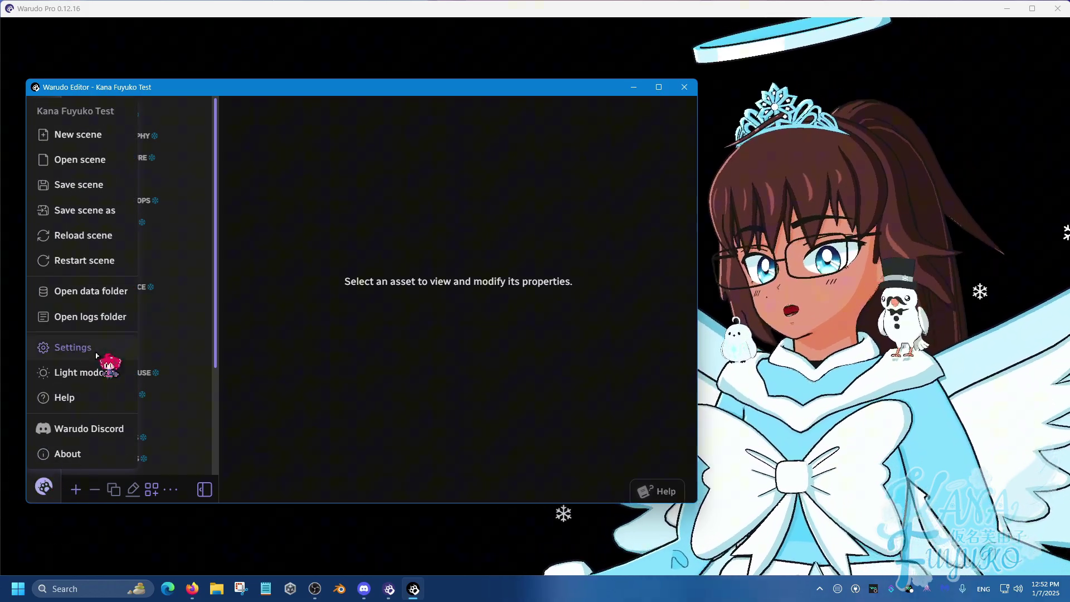
pyautogui.click(97, 355)
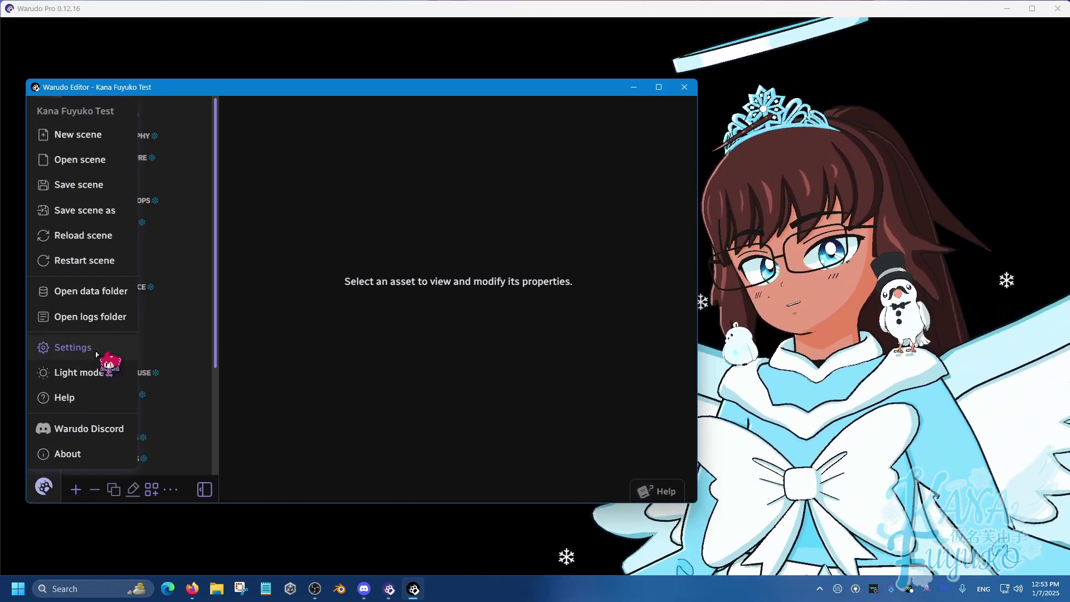
pyautogui.click(97, 351)
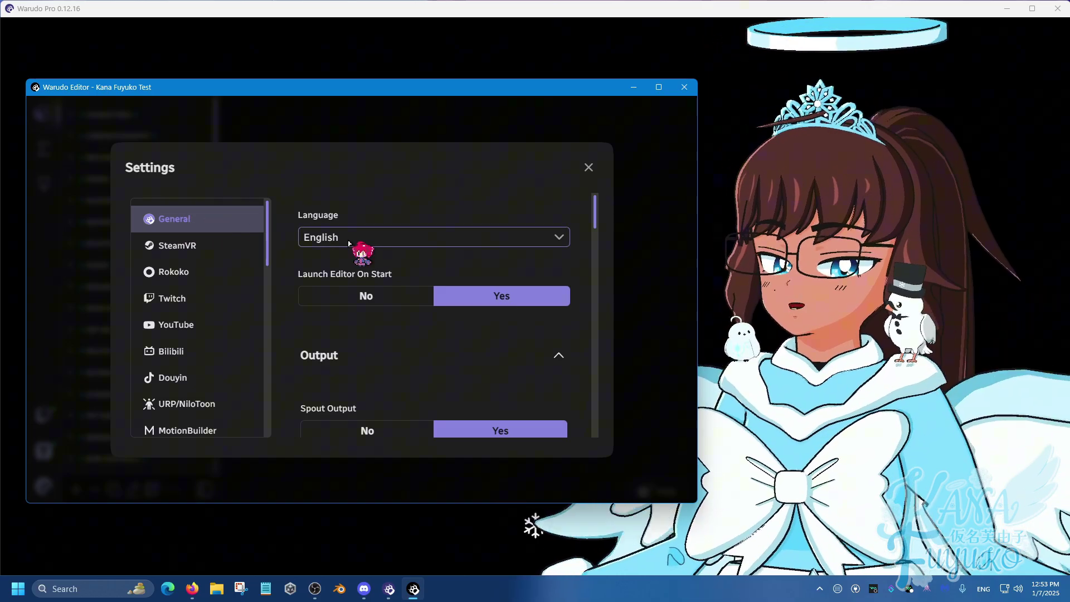
pyautogui.scroll(-2, 359, 248)
pyautogui.scroll(-1, 354, 264)
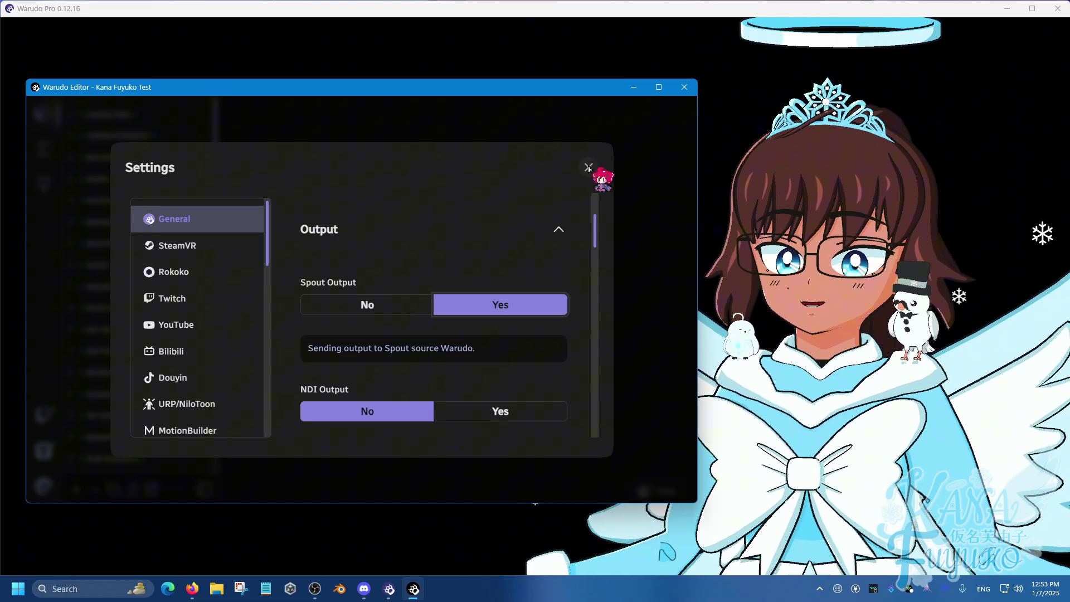
pyautogui.moveTo(442, 348); pyautogui.dragTo(477, 349)
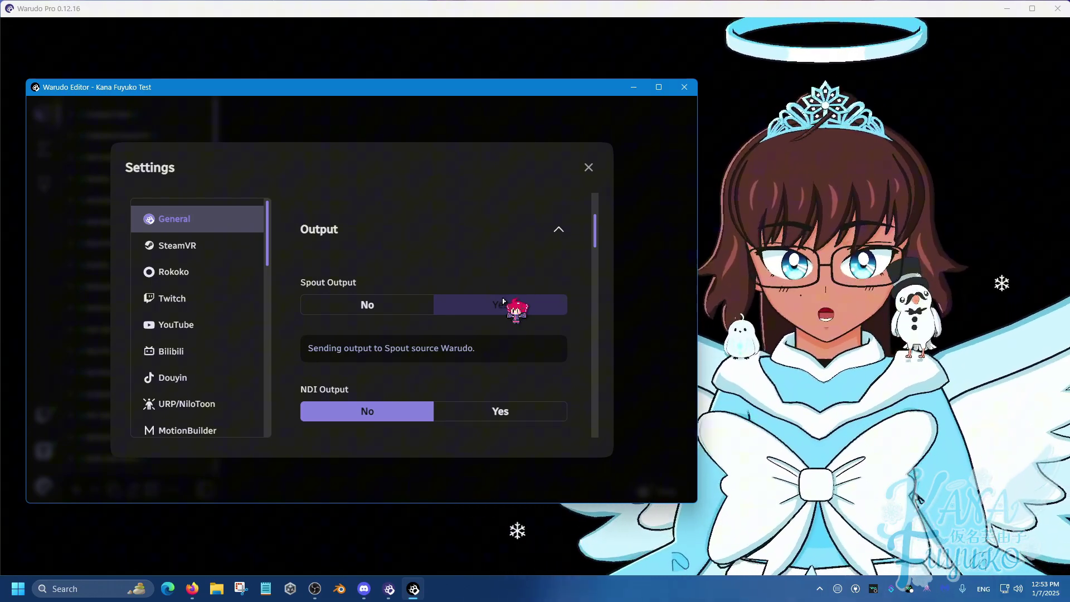
pyautogui.click(589, 168)
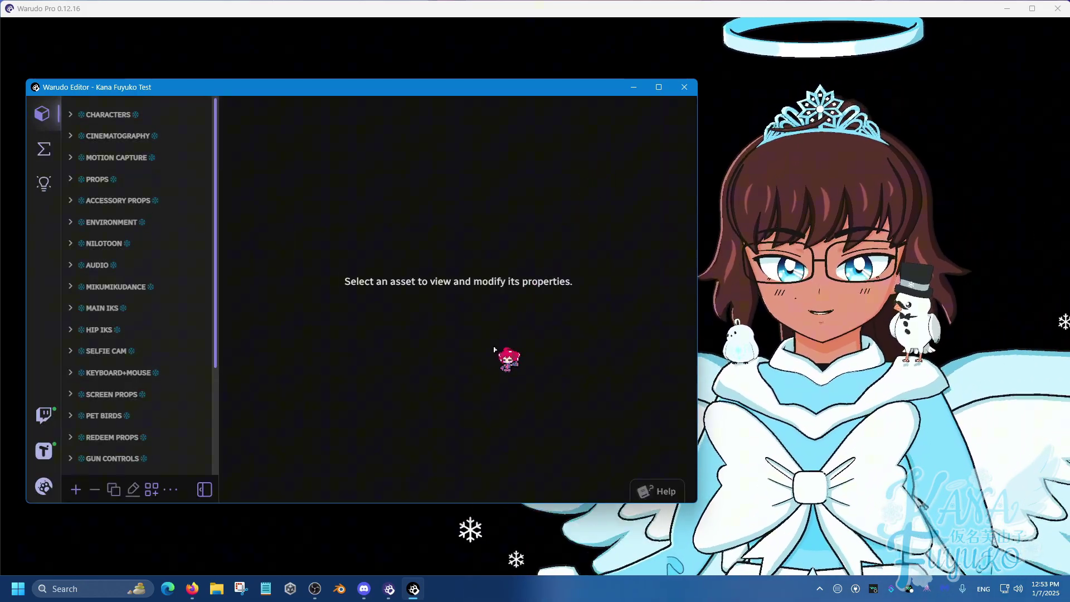
# Widen the OBS Studio window and check that Spout2 Capture is listed among addable sources.
pyautogui.click(315, 589)
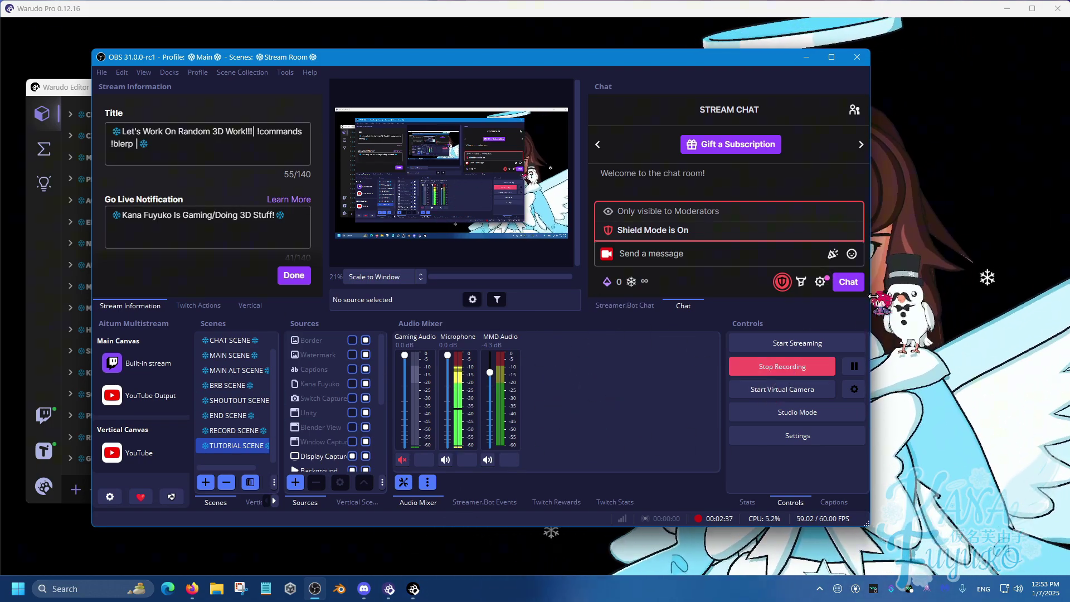
pyautogui.moveTo(872, 306); pyautogui.dragTo(953, 306)
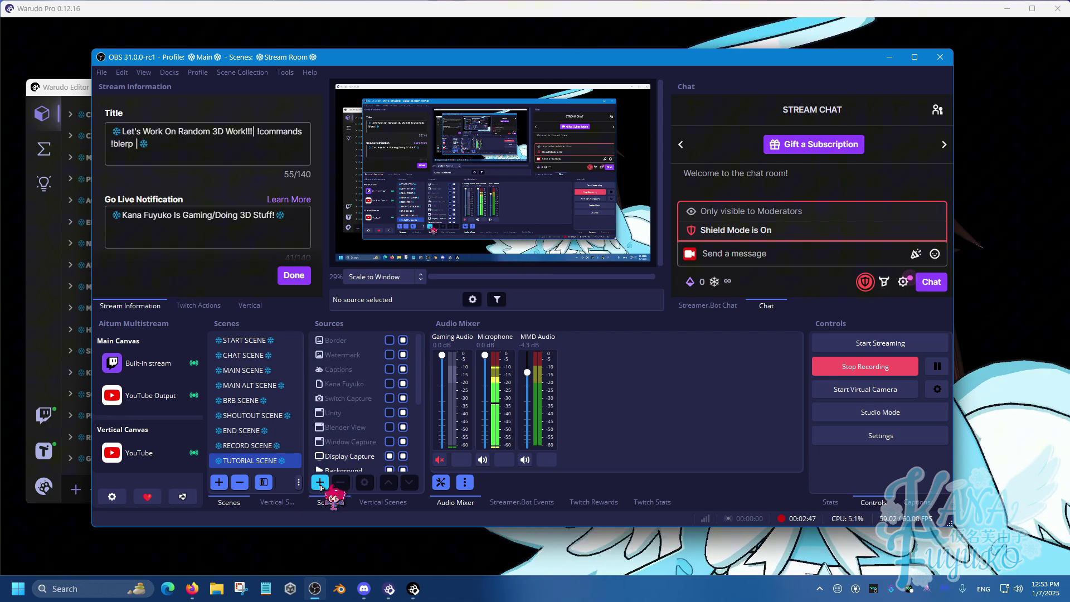
pyautogui.click(320, 483)
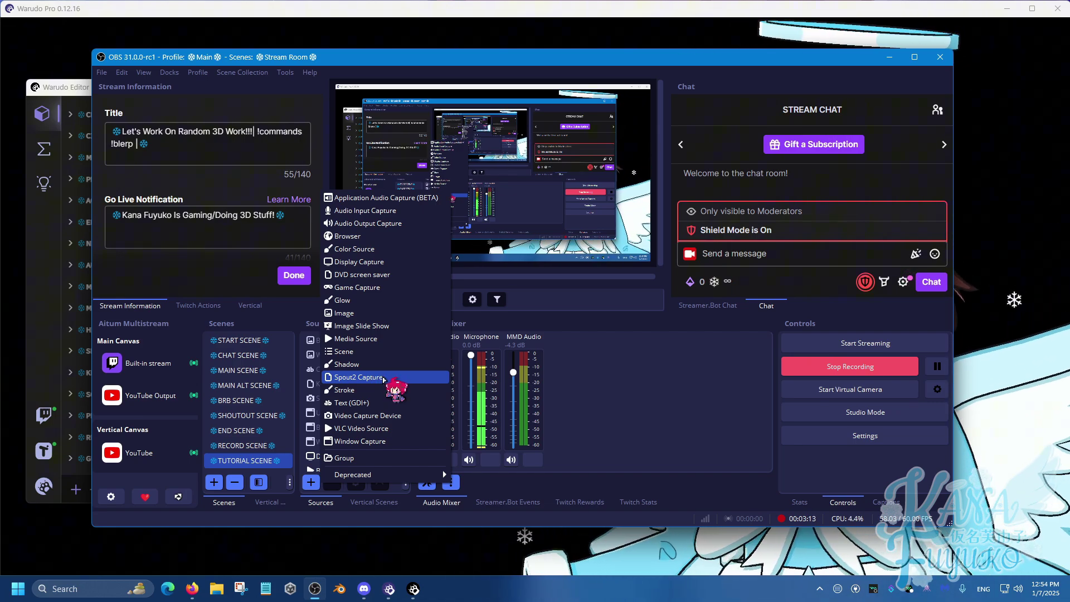
pyautogui.click(192, 589)
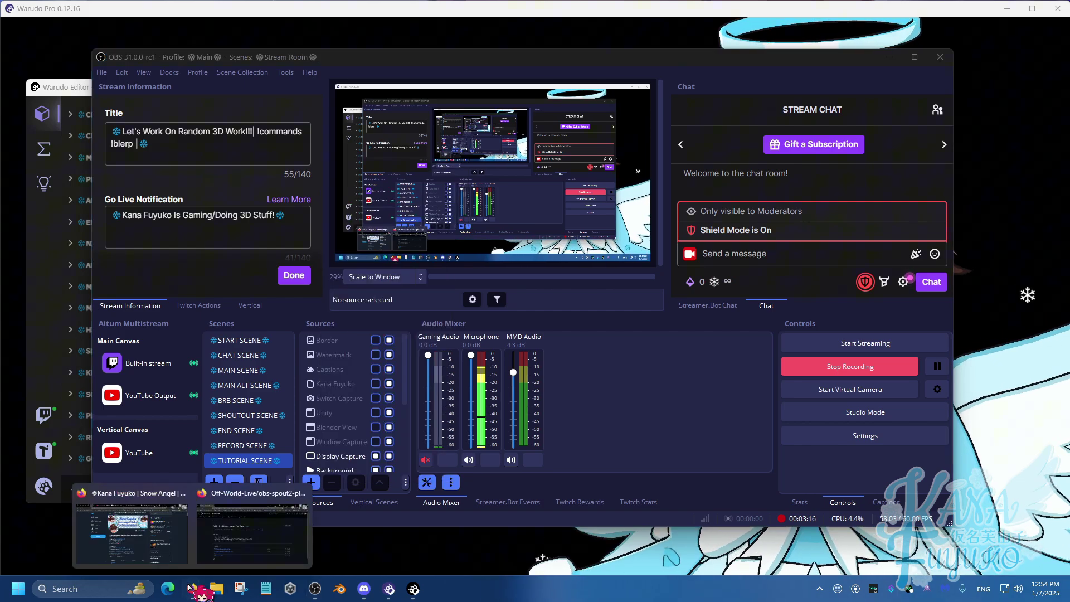
# Open the obs-spout2-plugin Issues tab and scroll through its 17 open issues.
pyautogui.click(242, 518)
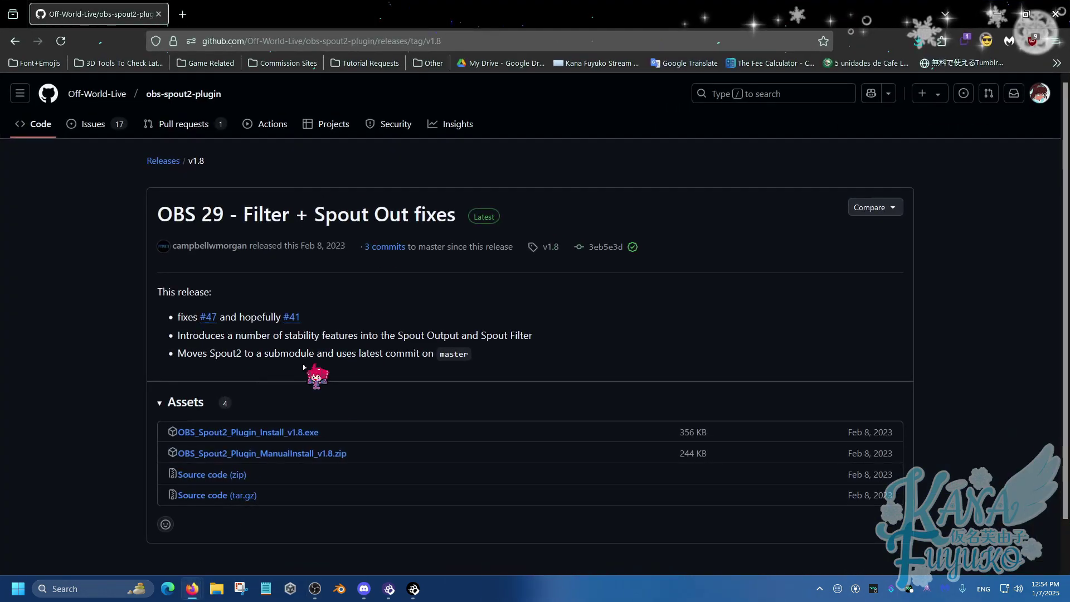
pyautogui.click(94, 124)
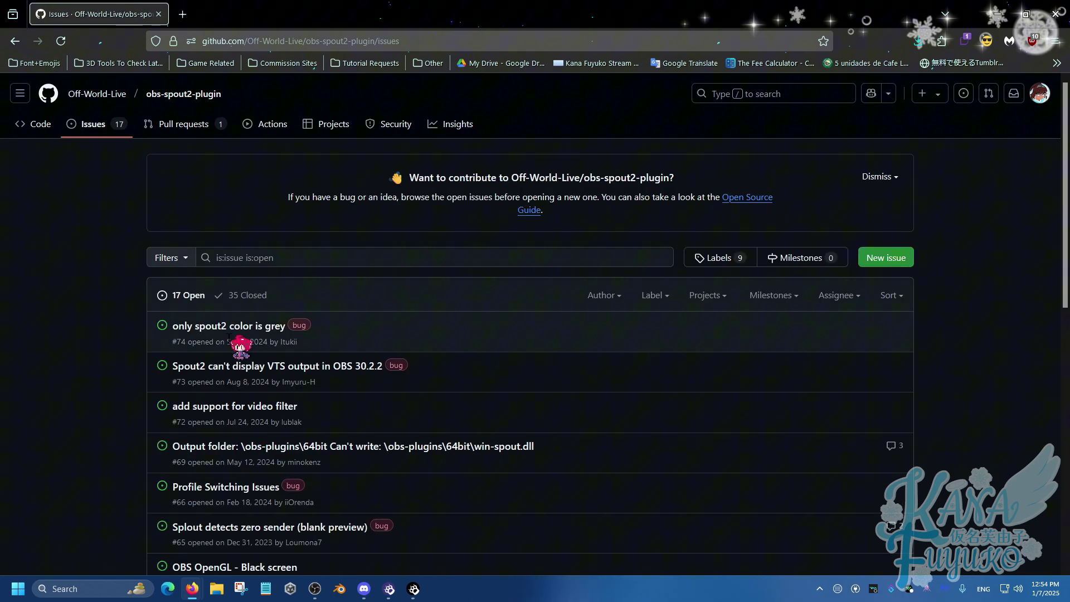
pyautogui.scroll(-6, 375, 416)
pyautogui.scroll(6, 247, 287)
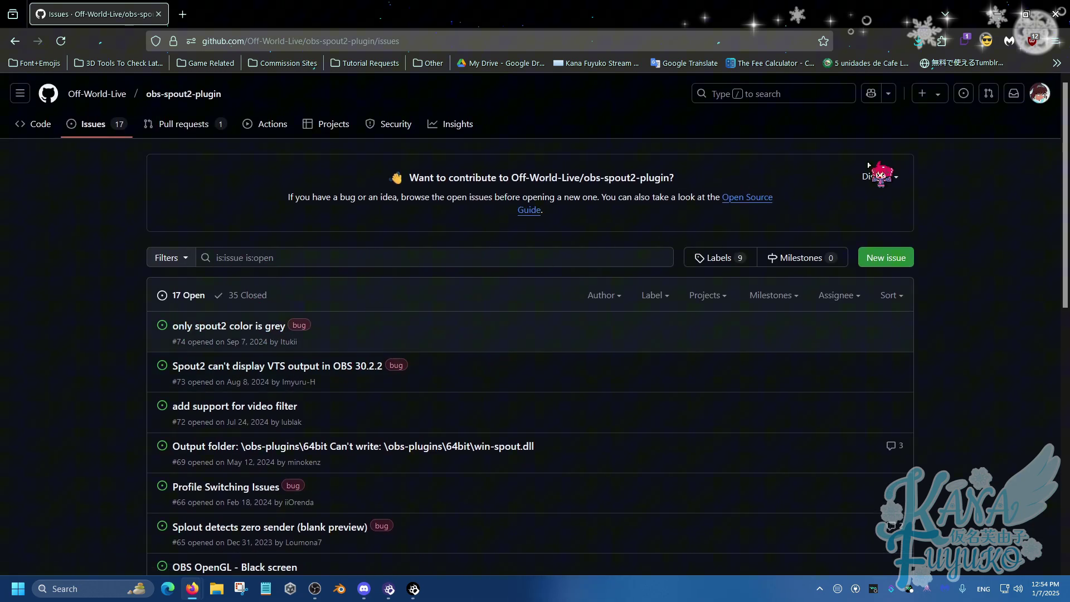
# Add a Spout2 Capture source and place its Properties window beside the avatar preview.
pyautogui.click(997, 14)
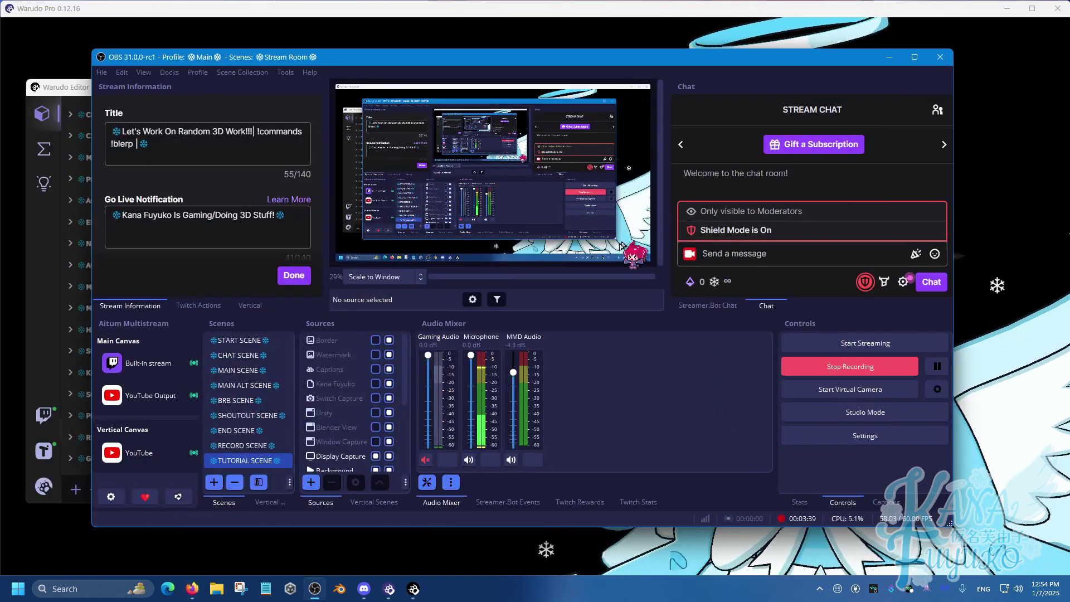
pyautogui.click(314, 483)
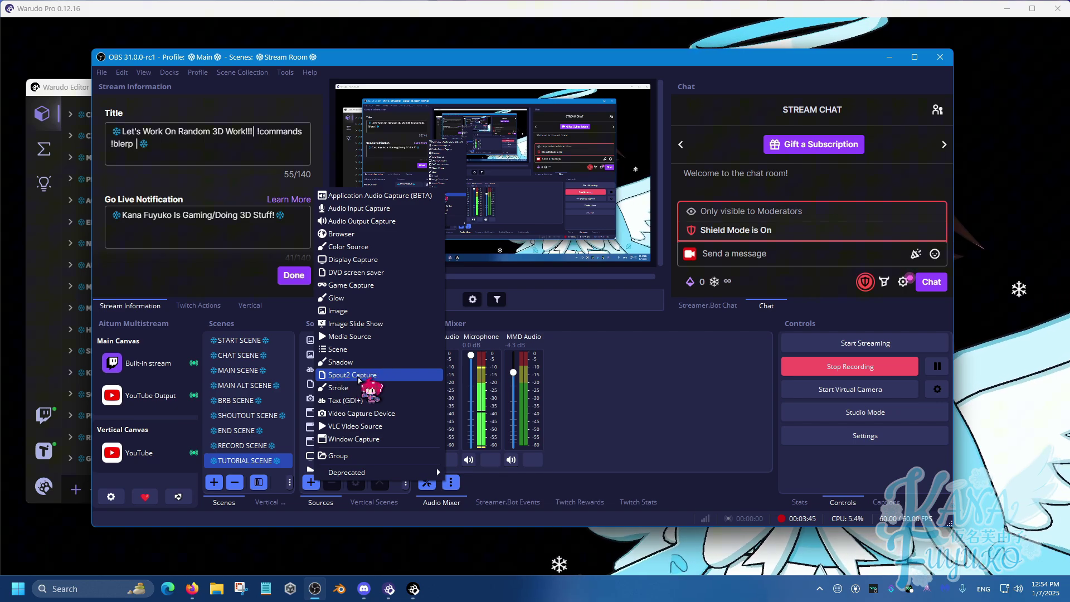
pyautogui.click(357, 376)
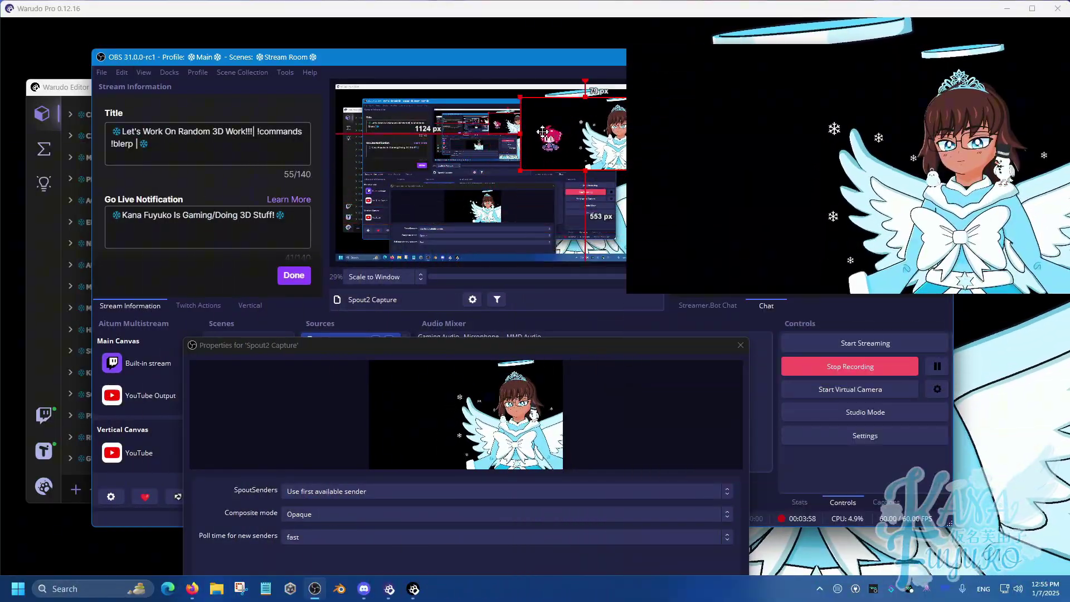
pyautogui.moveTo(502, 344); pyautogui.dragTo(416, 264)
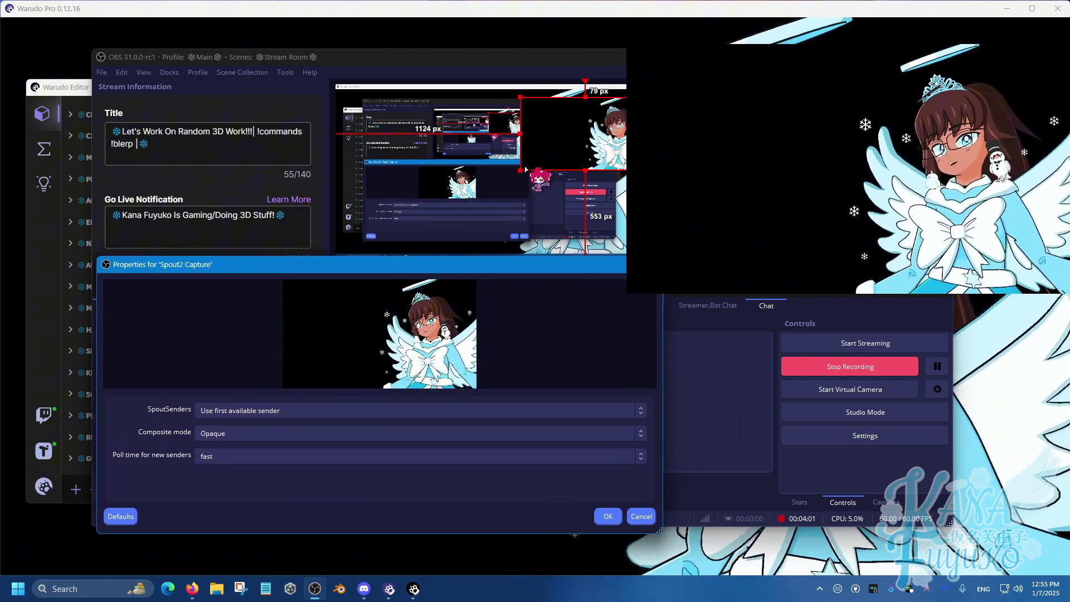
pyautogui.moveTo(518, 172); pyautogui.dragTo(544, 141)
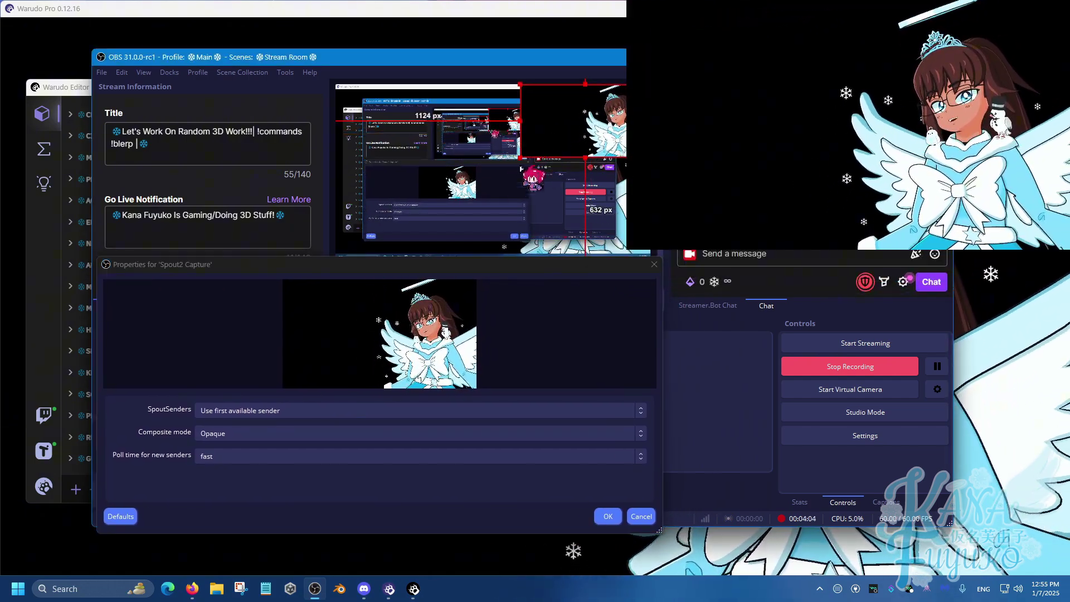
pyautogui.moveTo(193, 267); pyautogui.dragTo(190, 257)
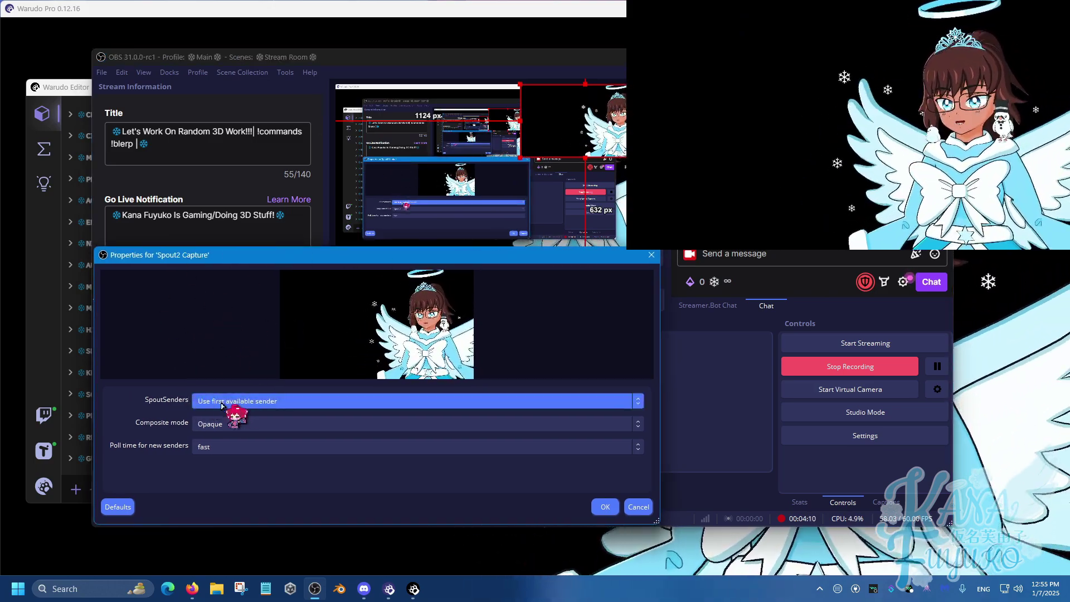
# Set SpoutSenders to Warudo and Composite mode to Premultiplied Alpha, keeping Poll time on fast.
pyautogui.click(223, 402)
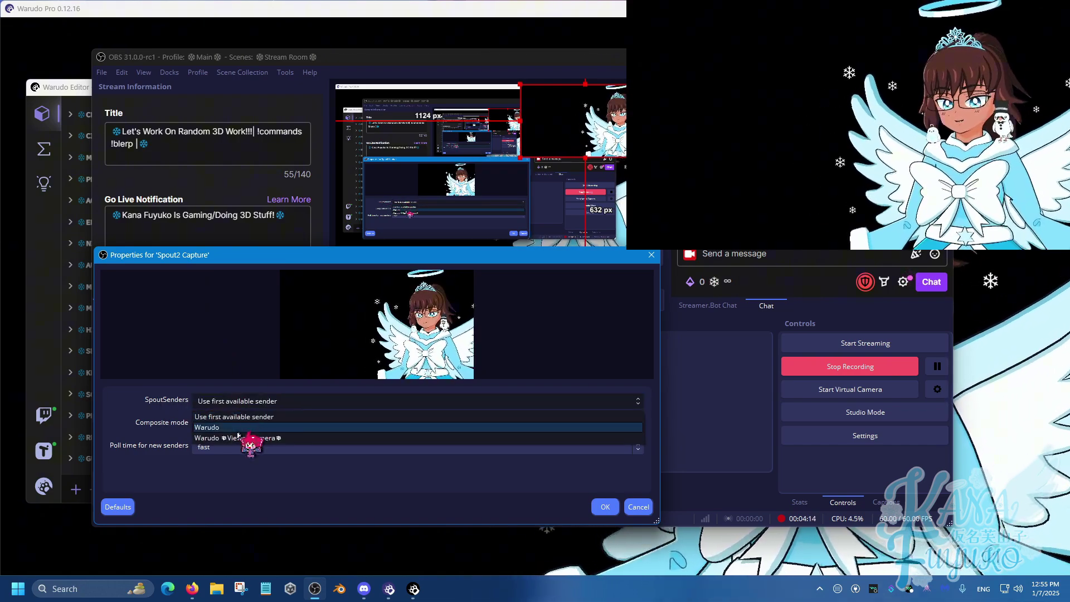
pyautogui.click(210, 429)
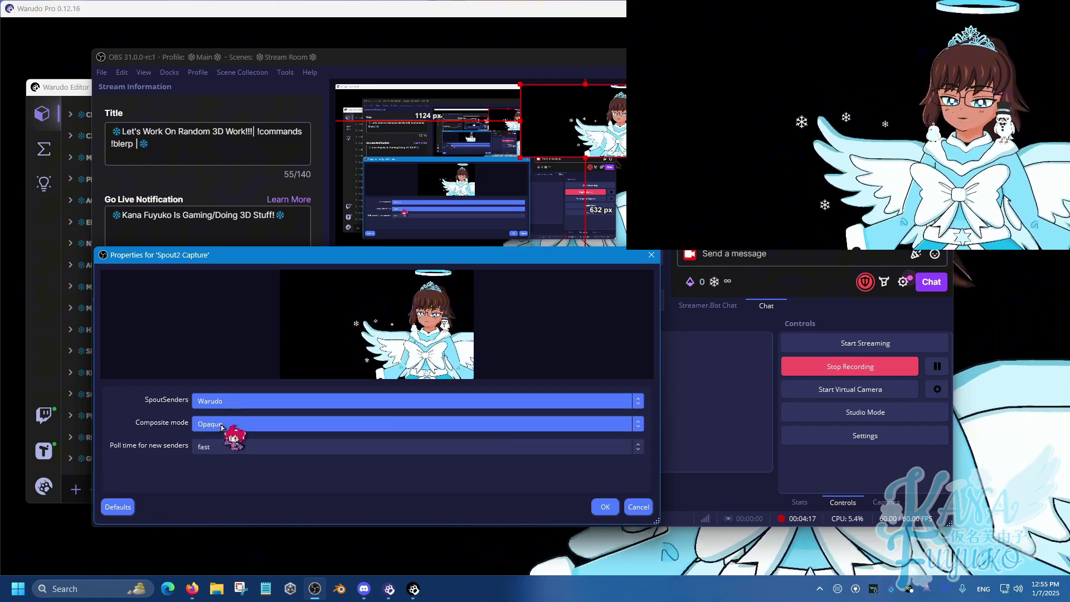
pyautogui.click(222, 427)
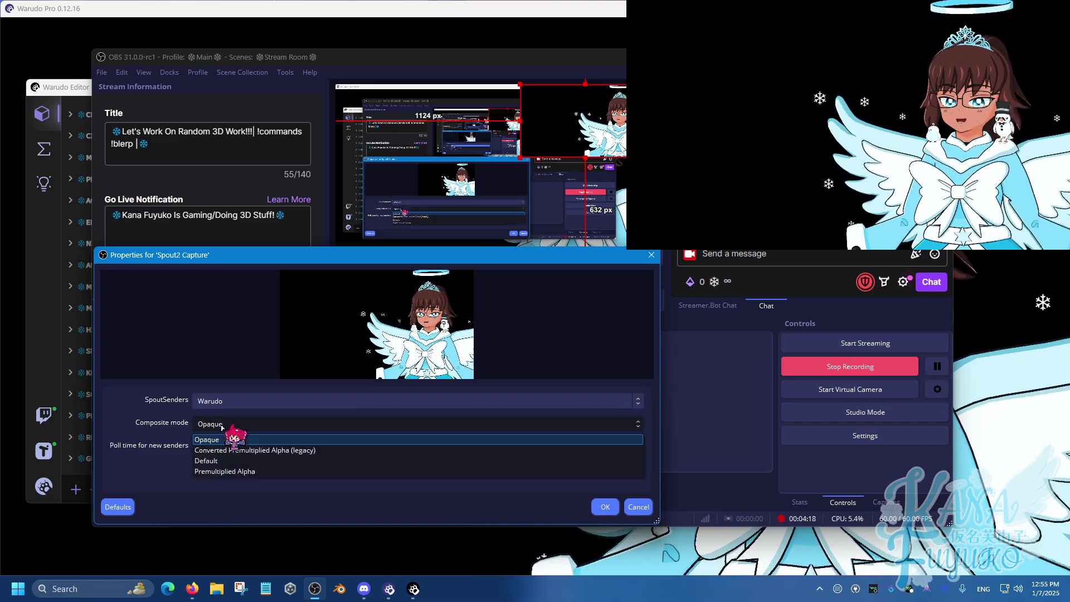
pyautogui.click(252, 471)
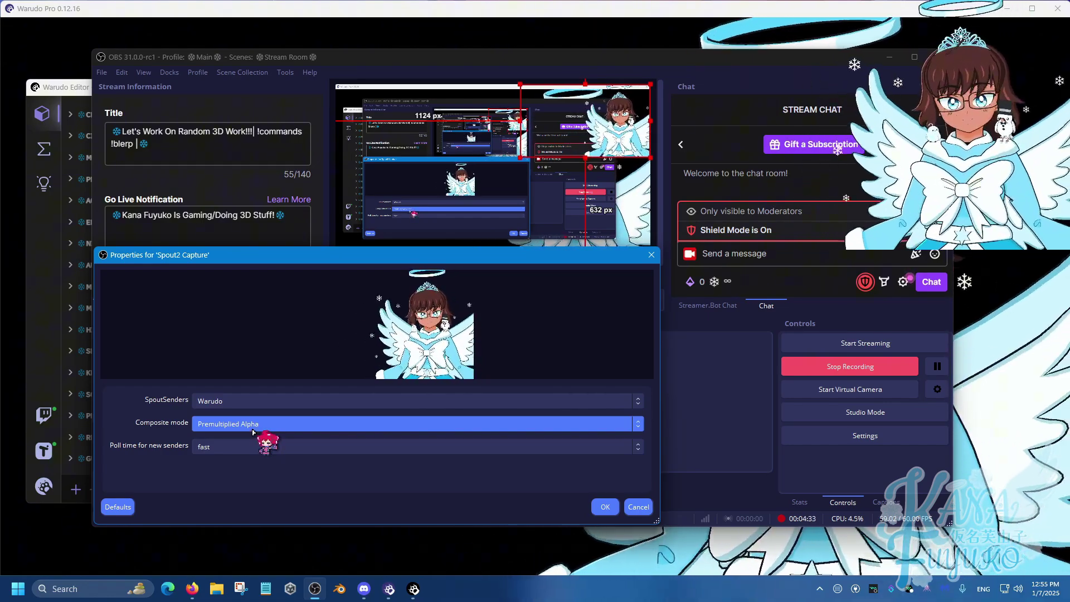
pyautogui.click(253, 428)
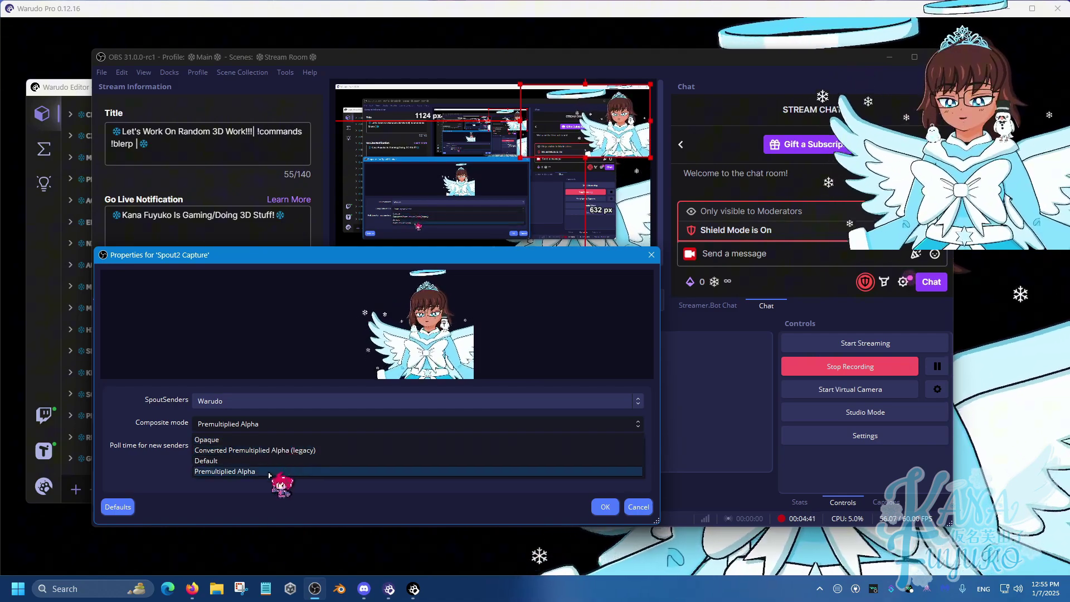
pyautogui.click(272, 473)
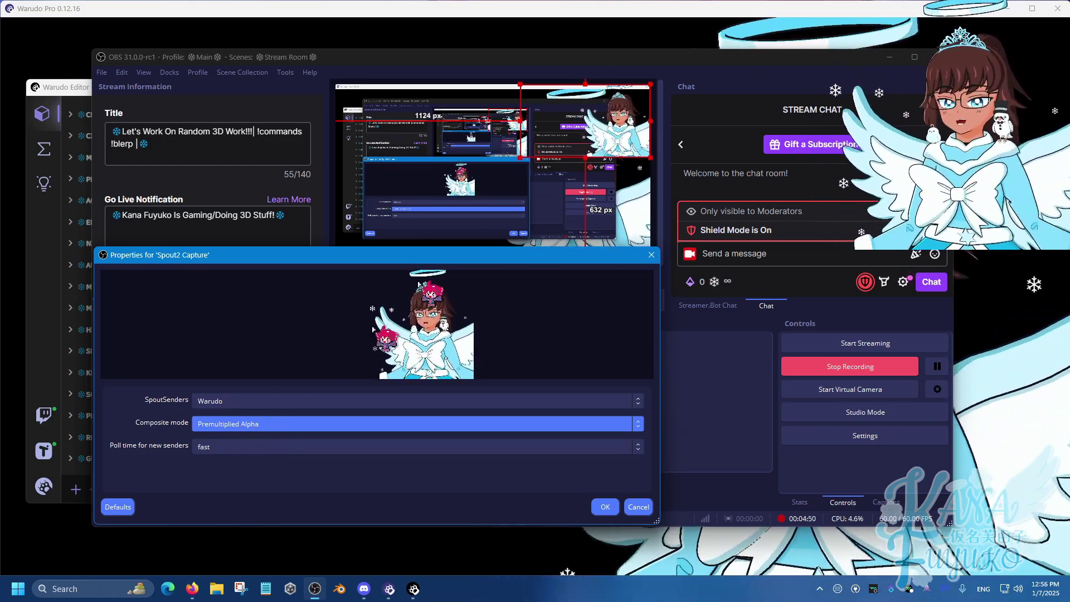
pyautogui.click(265, 446)
pyautogui.click(355, 429)
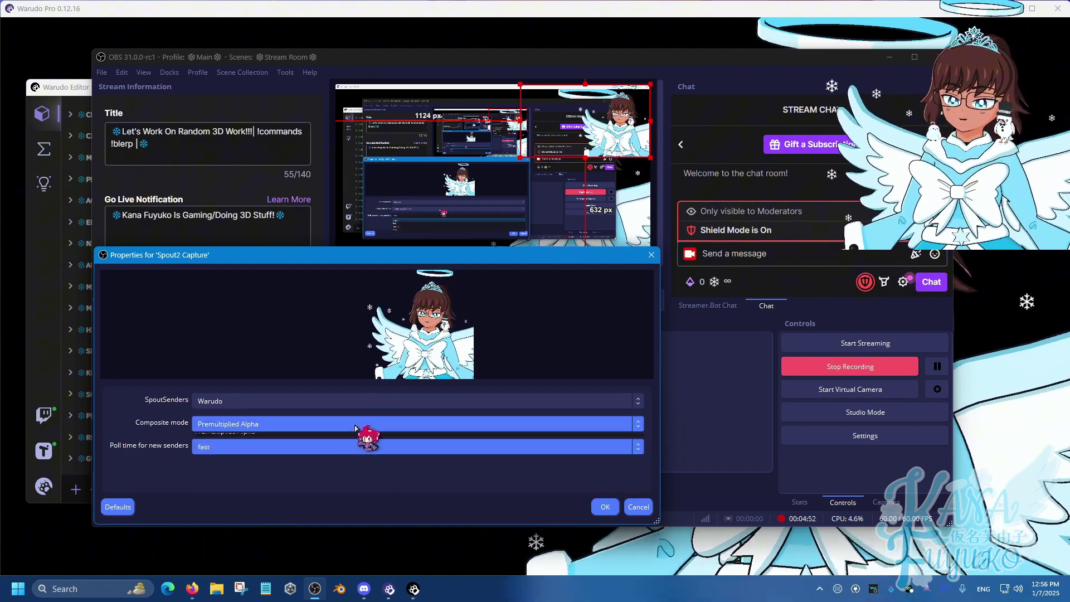
pyautogui.click(223, 470)
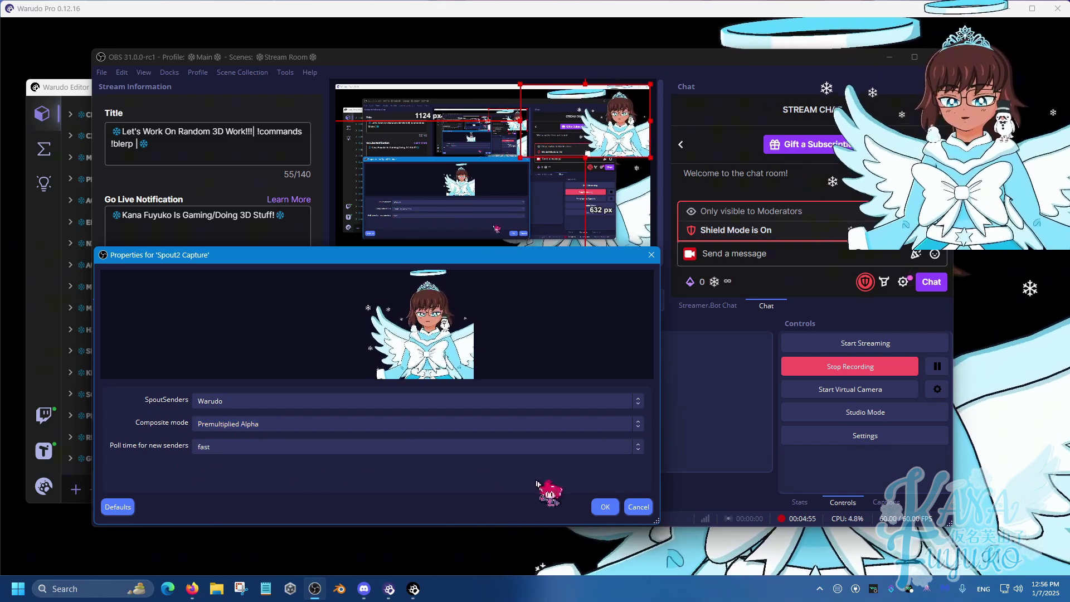
# Confirm the capture settings, then move and enlarge the avatar toward the canvas's upper right.
pyautogui.click(606, 507)
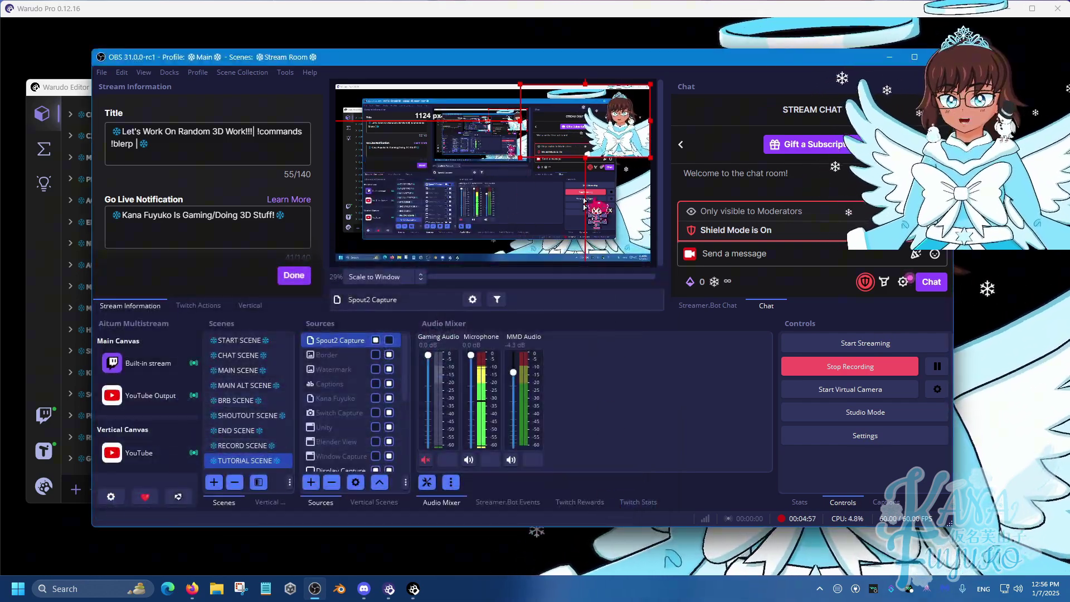
pyautogui.moveTo(613, 136); pyautogui.dragTo(559, 181)
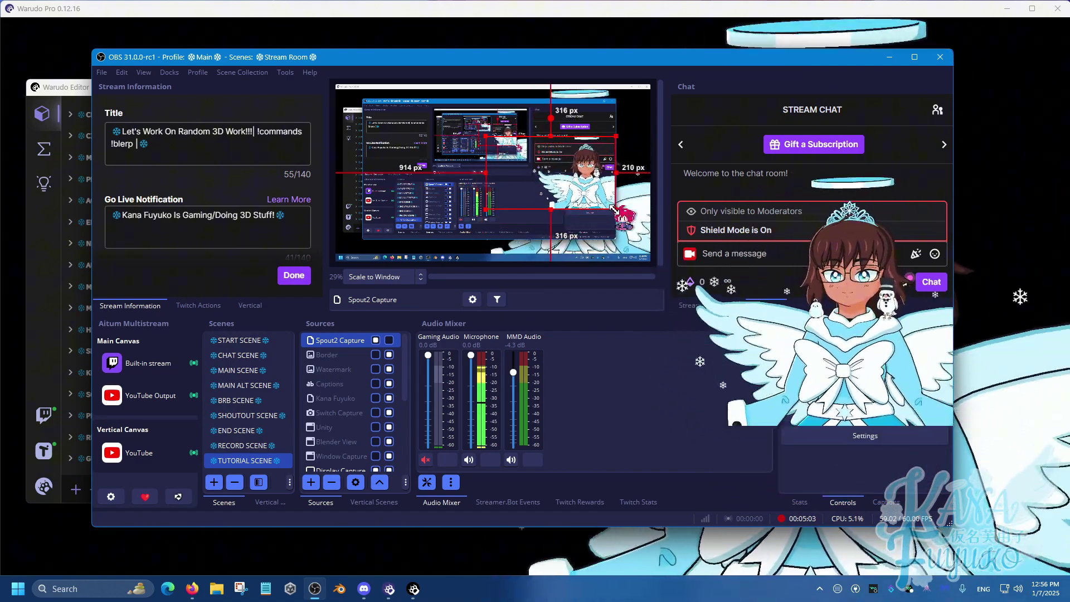
pyautogui.moveTo(616, 210); pyautogui.dragTo(599, 238)
pyautogui.click(599, 238)
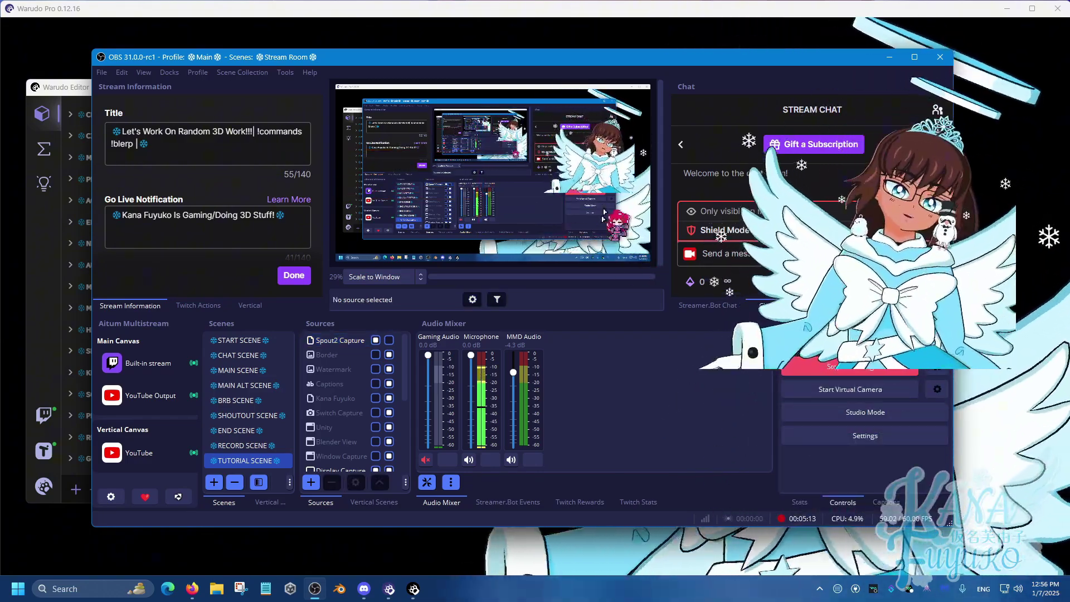
pyautogui.moveTo(618, 167); pyautogui.dragTo(594, 166)
pyautogui.click(612, 190)
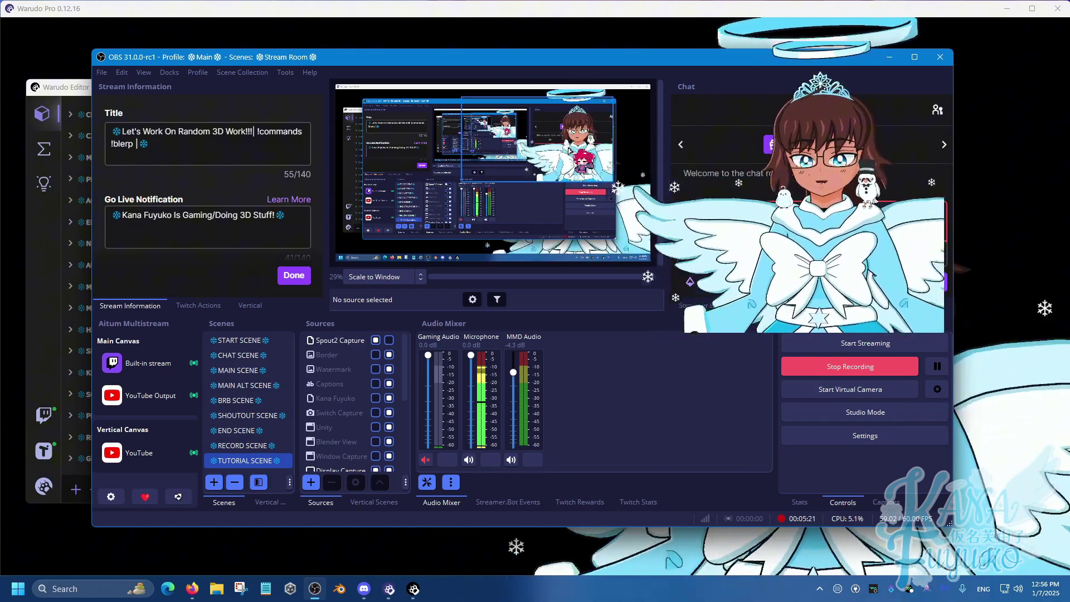
pyautogui.click(569, 149)
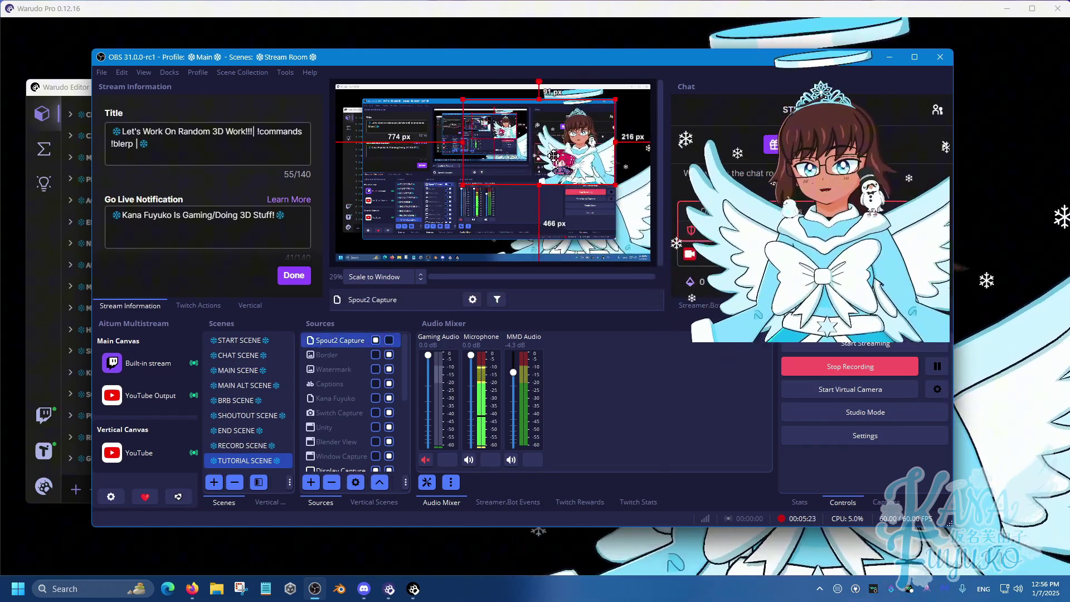
# Reselect the Spout2 Capture, drag the avatar down-right, then nudge it slightly higher.
pyautogui.rightClick(555, 160)
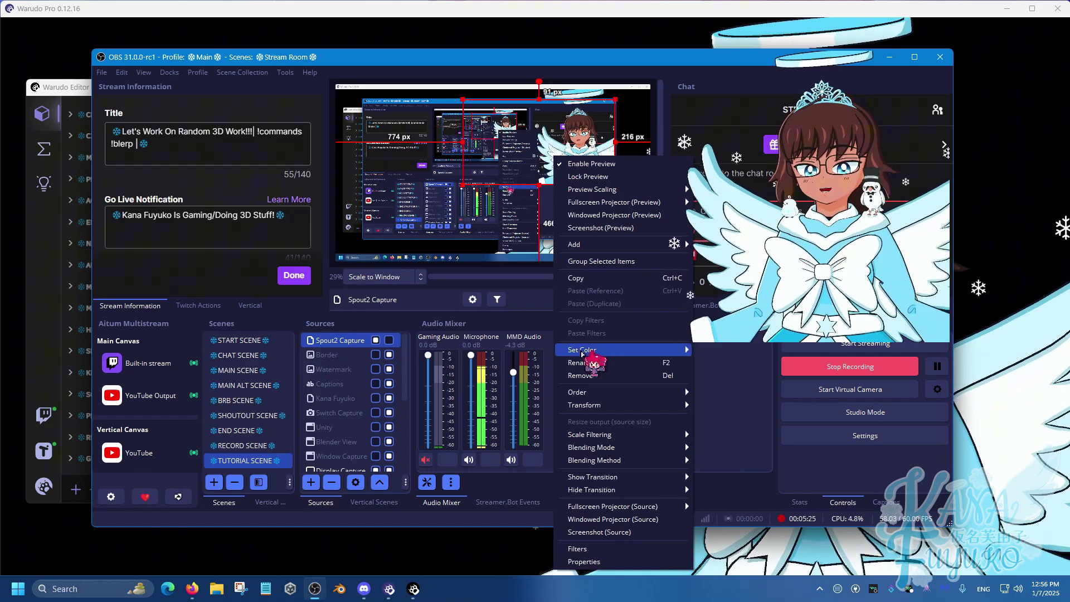
pyautogui.moveTo(597, 405)
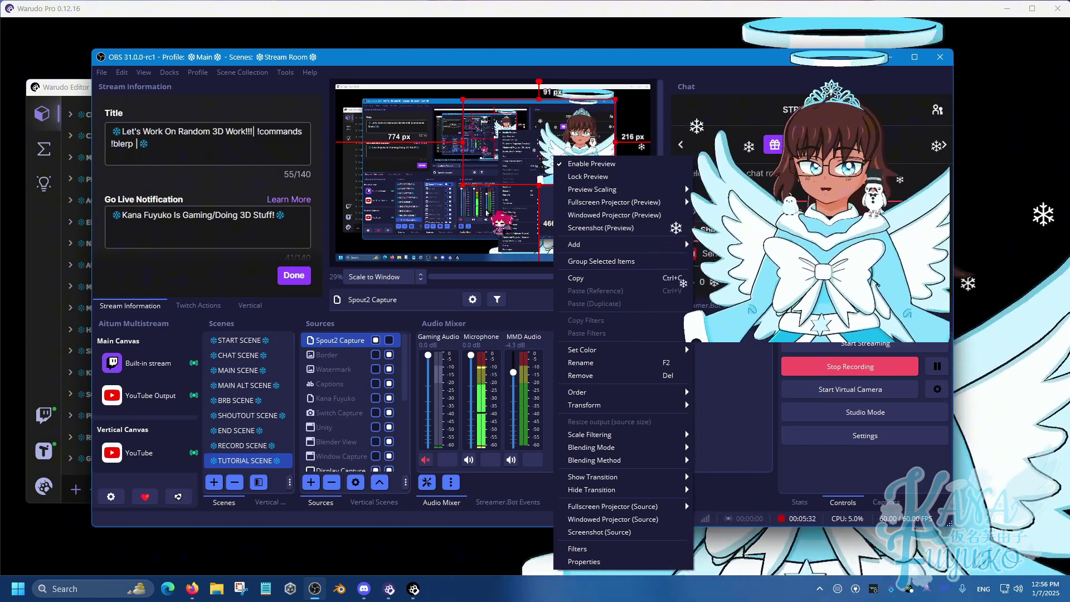
pyautogui.click(544, 166)
pyautogui.click(544, 166)
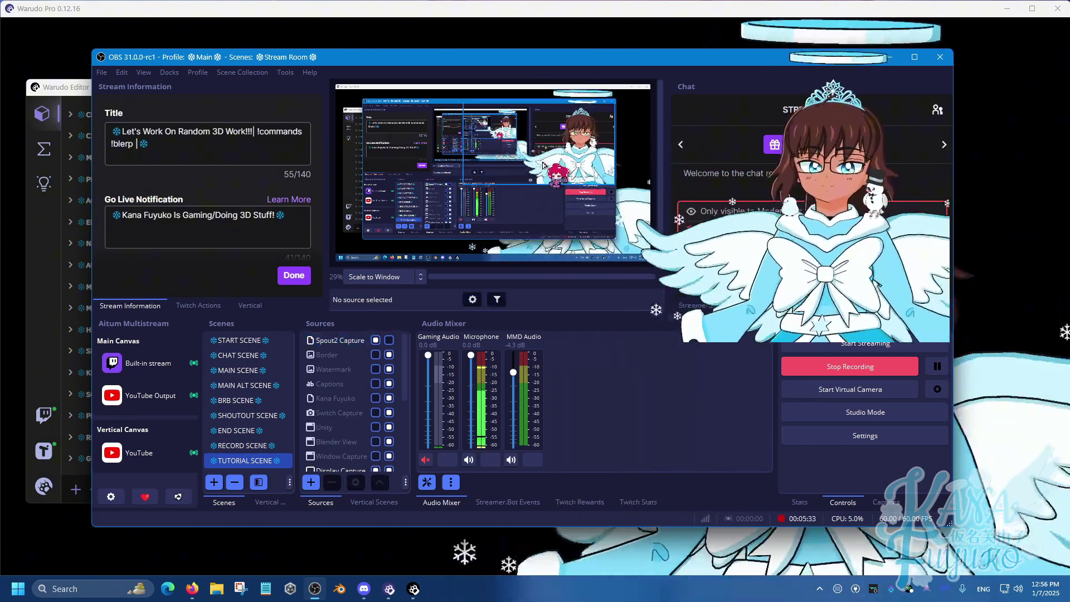
pyautogui.click(544, 166)
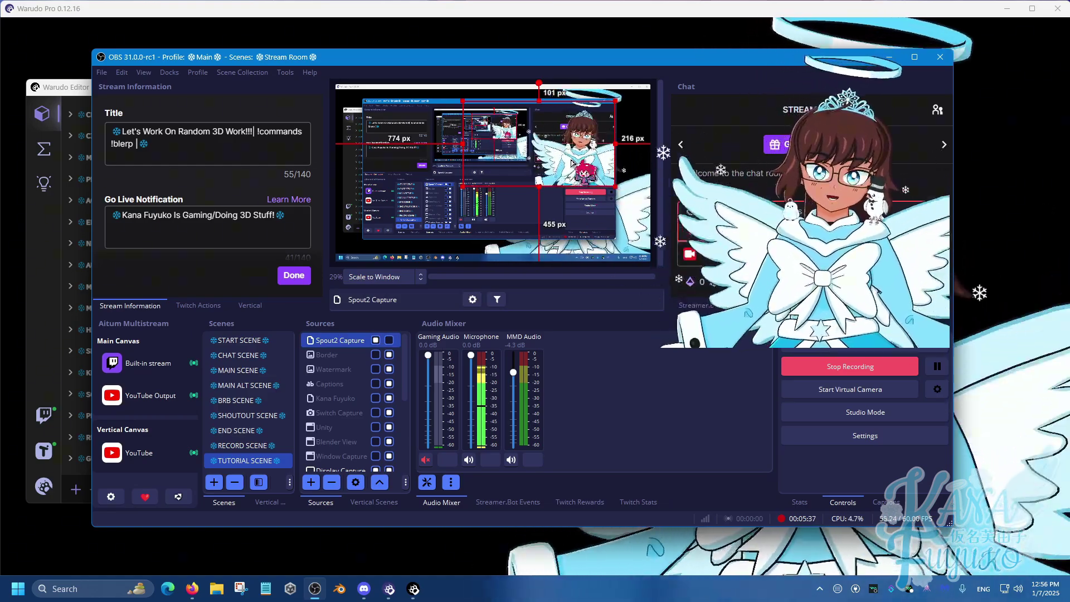
pyautogui.moveTo(571, 163); pyautogui.dragTo(609, 255)
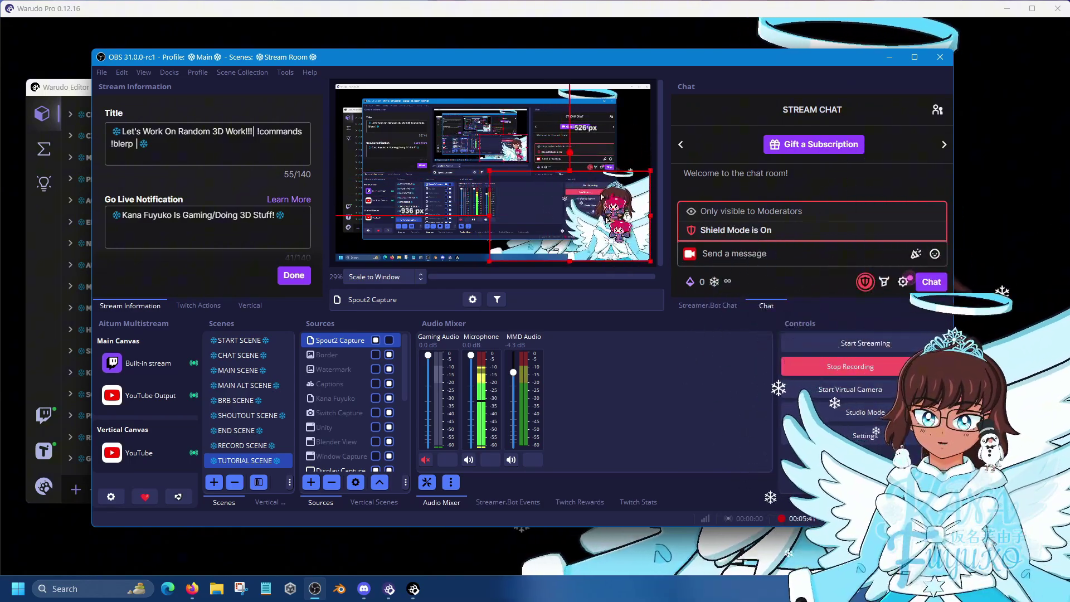
pyautogui.click(610, 143)
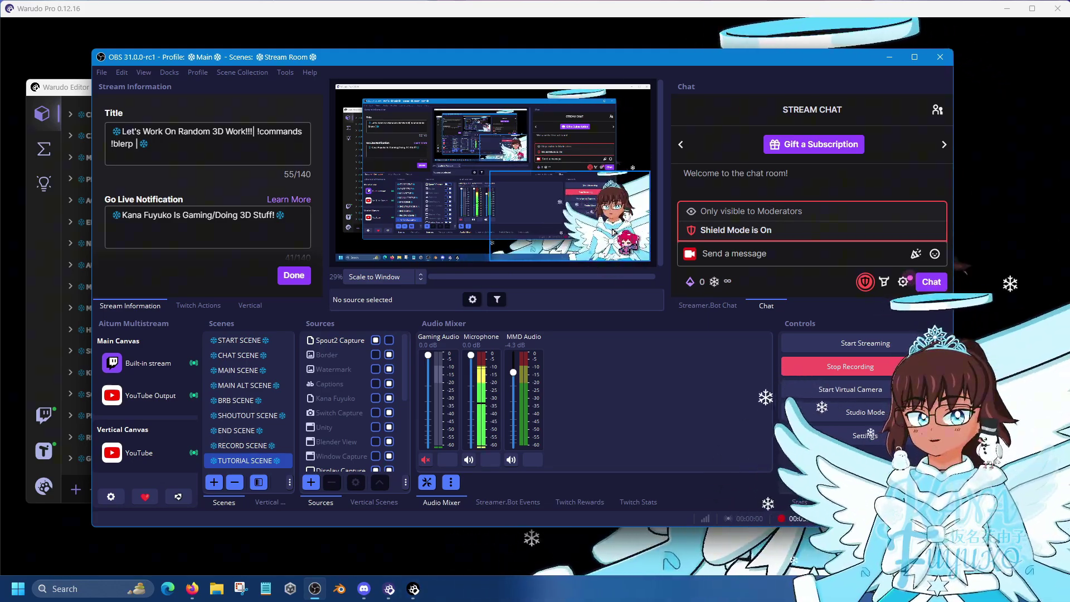
pyautogui.click(613, 231)
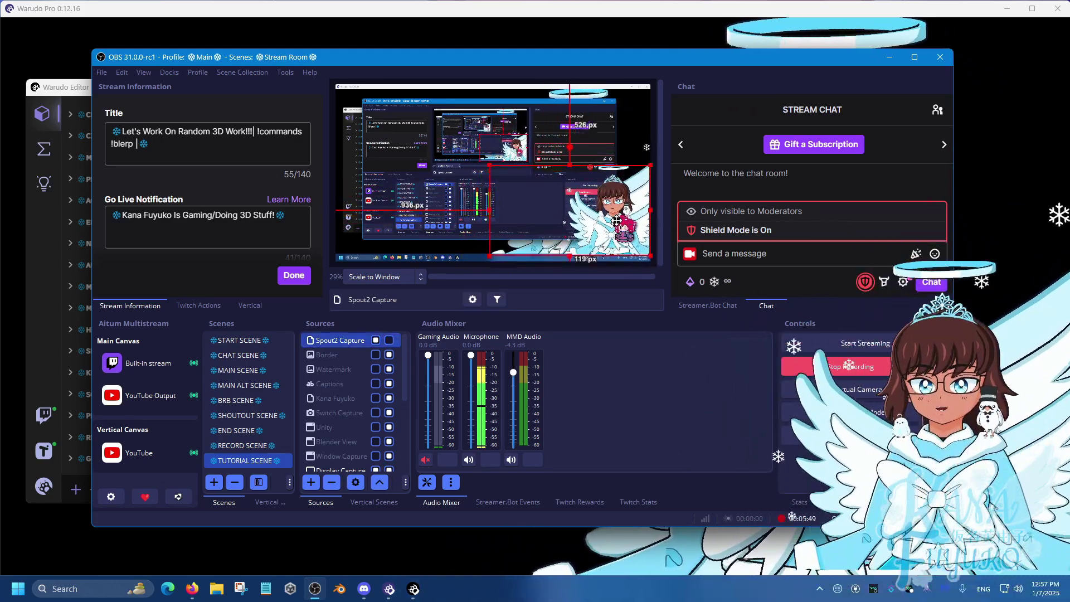
pyautogui.moveTo(617, 222); pyautogui.dragTo(612, 215)
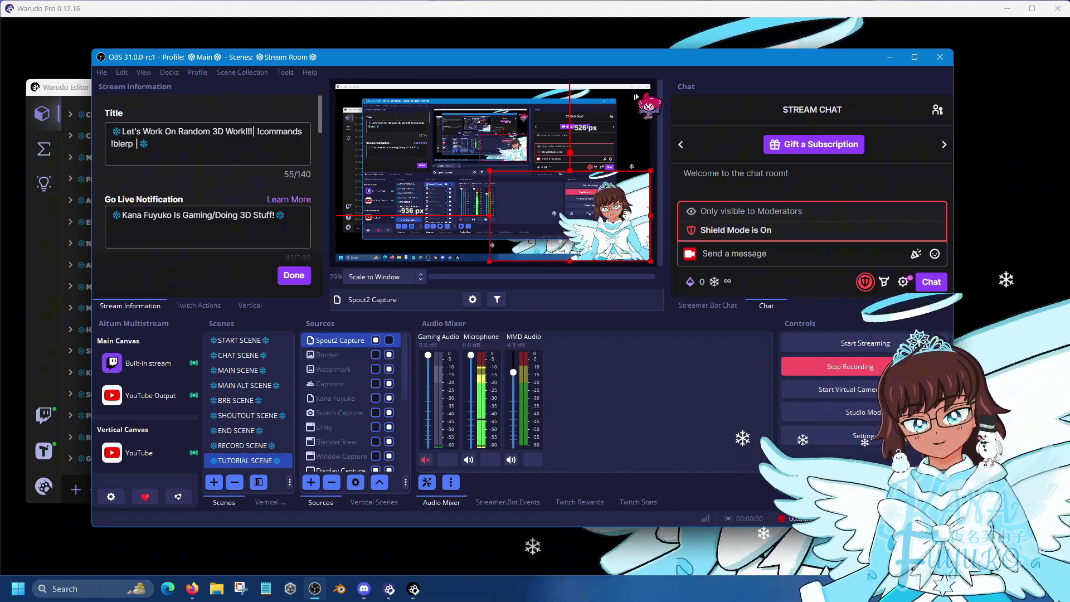
# Bring Warudo's maximized winter-angel avatar view in front of OBS and the editor.
pyautogui.click(973, 55)
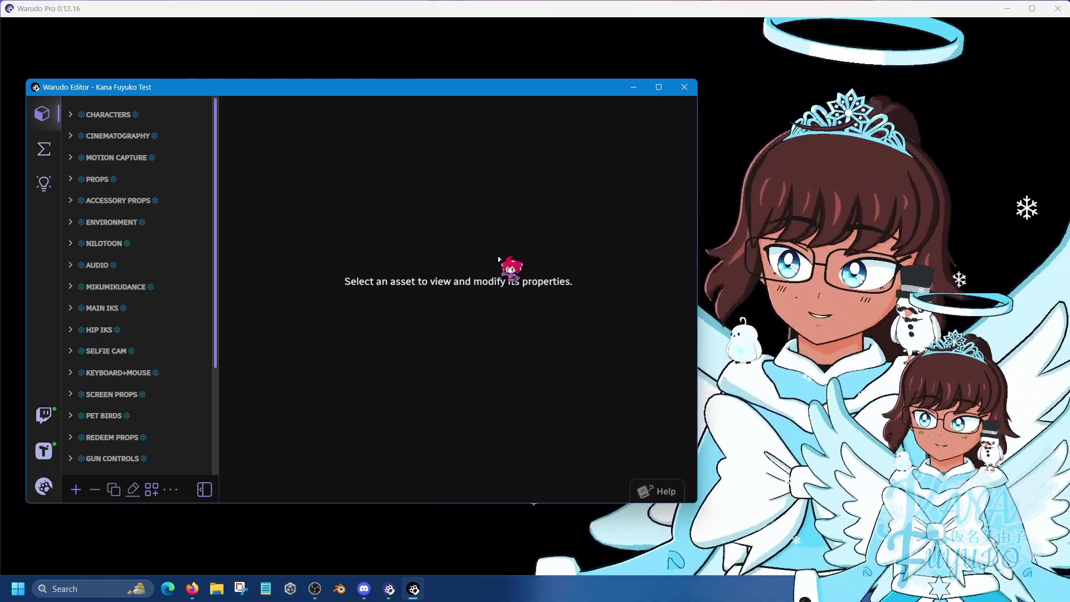
pyautogui.click(731, 278)
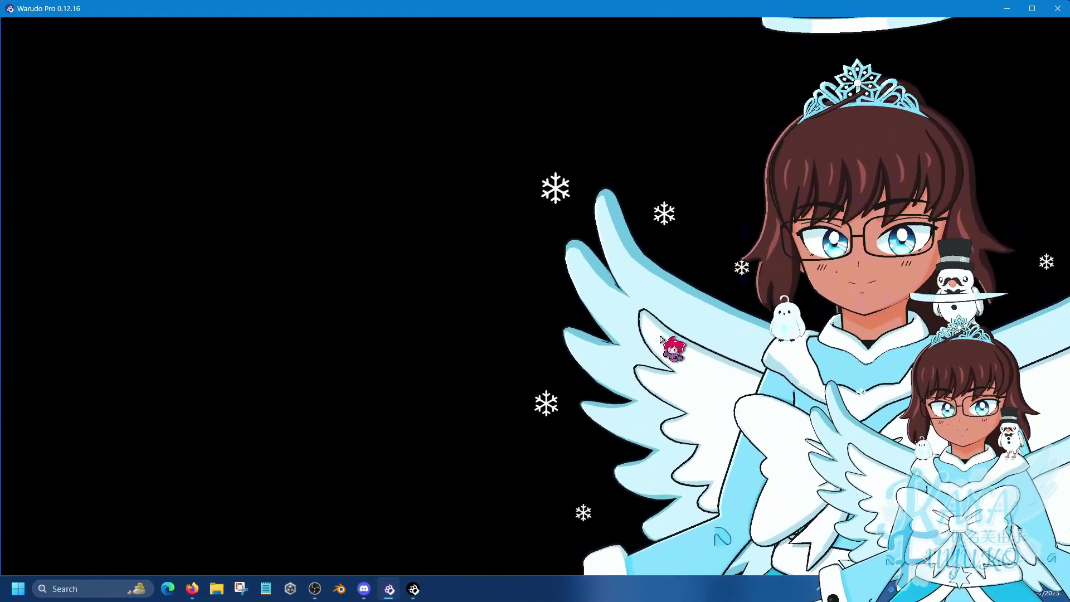
# Move the OBS Studio window left and narrow it, then return to the Warudo avatar view.
pyautogui.click(314, 589)
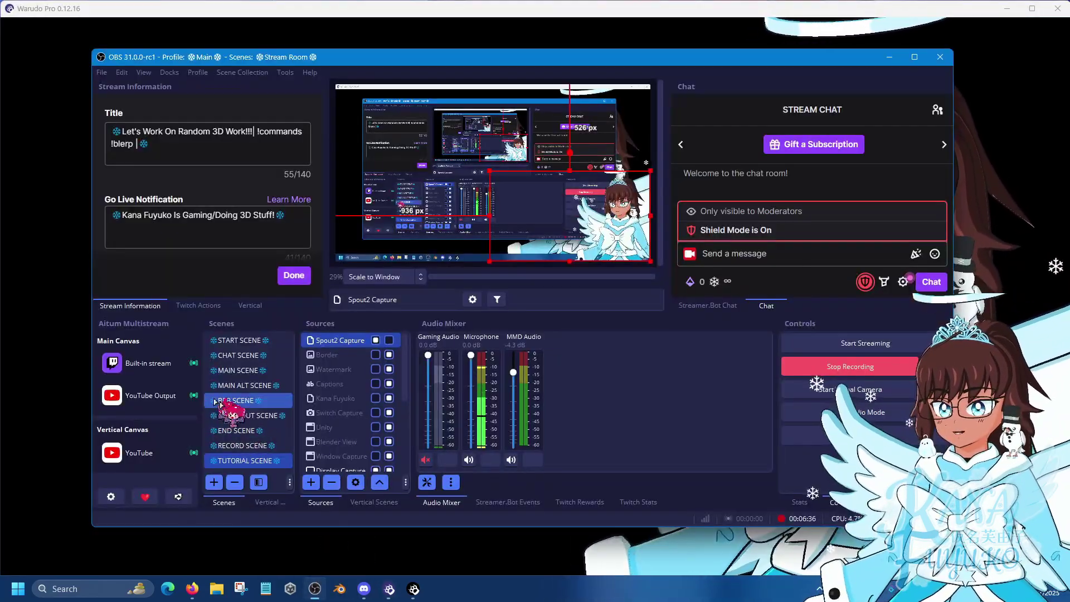
pyautogui.rightClick(262, 466)
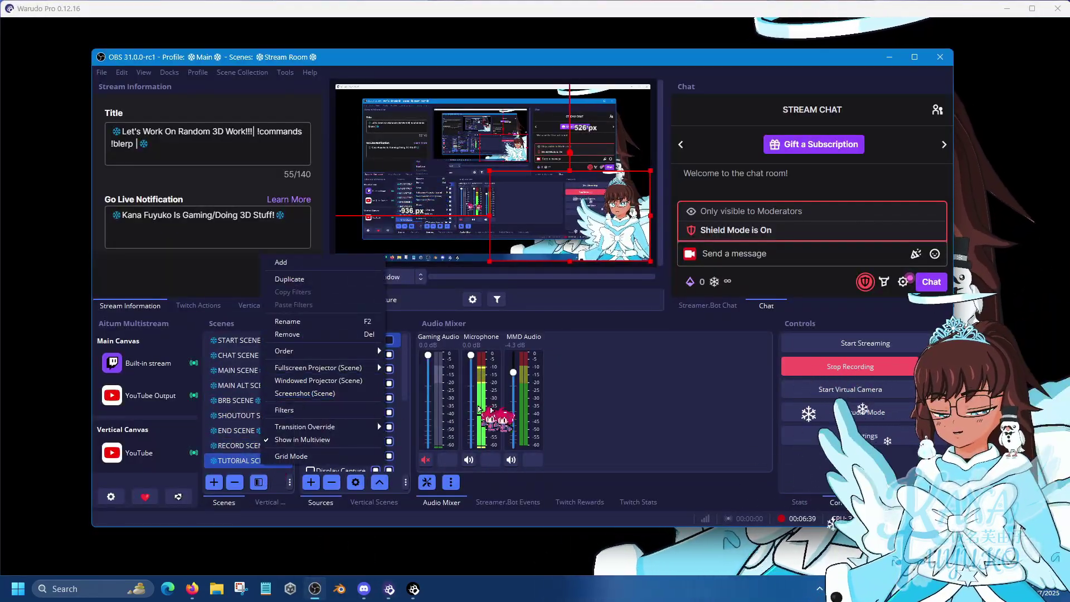
pyautogui.click(609, 390)
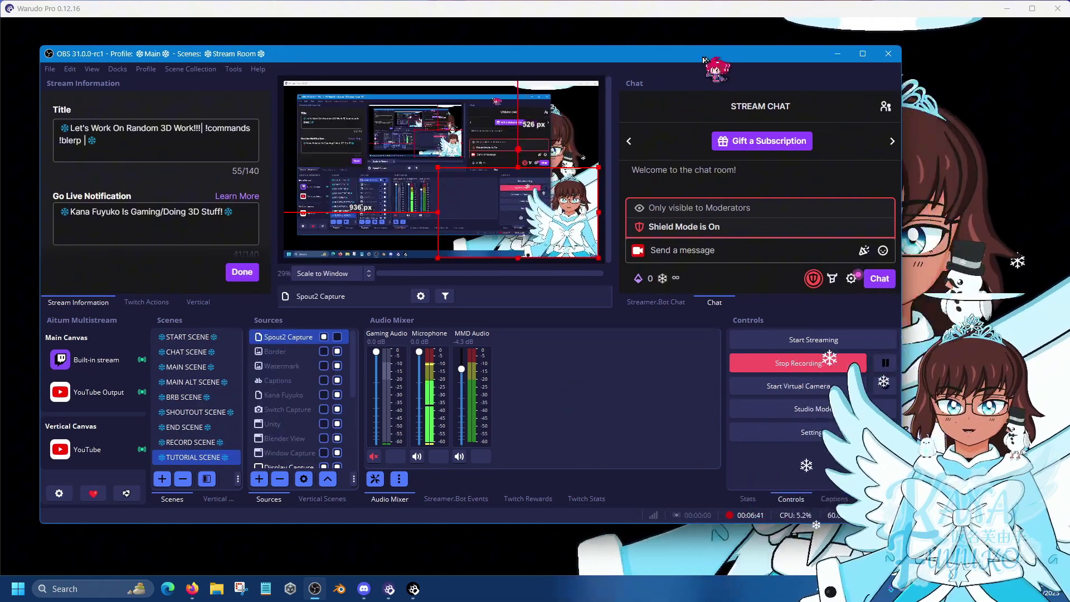
pyautogui.moveTo(751, 63); pyautogui.dragTo(684, 71)
pyautogui.moveTo(883, 181); pyautogui.dragTo(765, 181)
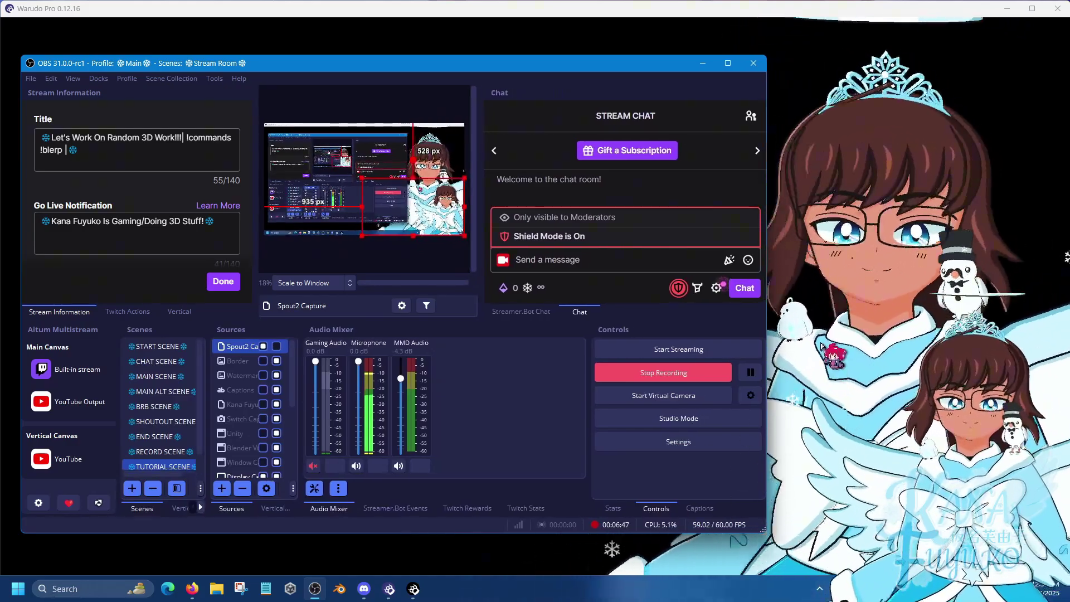
pyautogui.click(837, 328)
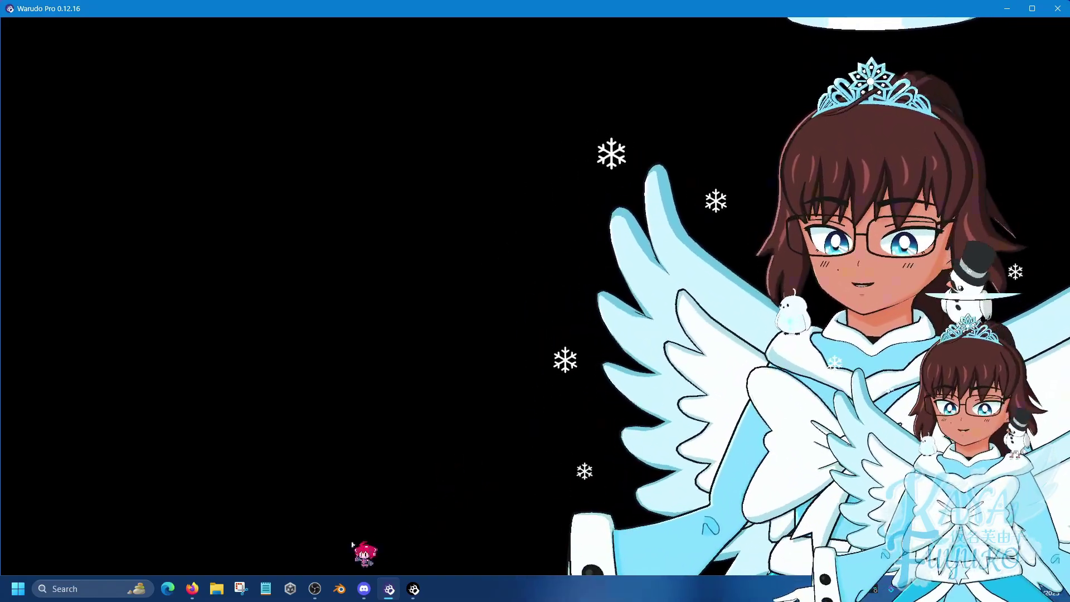
# Select the Camera asset under CINEMATOGRAPHY and scroll to Output, where Spout, NDI and Virtual Camera are No.
pyautogui.click(413, 588)
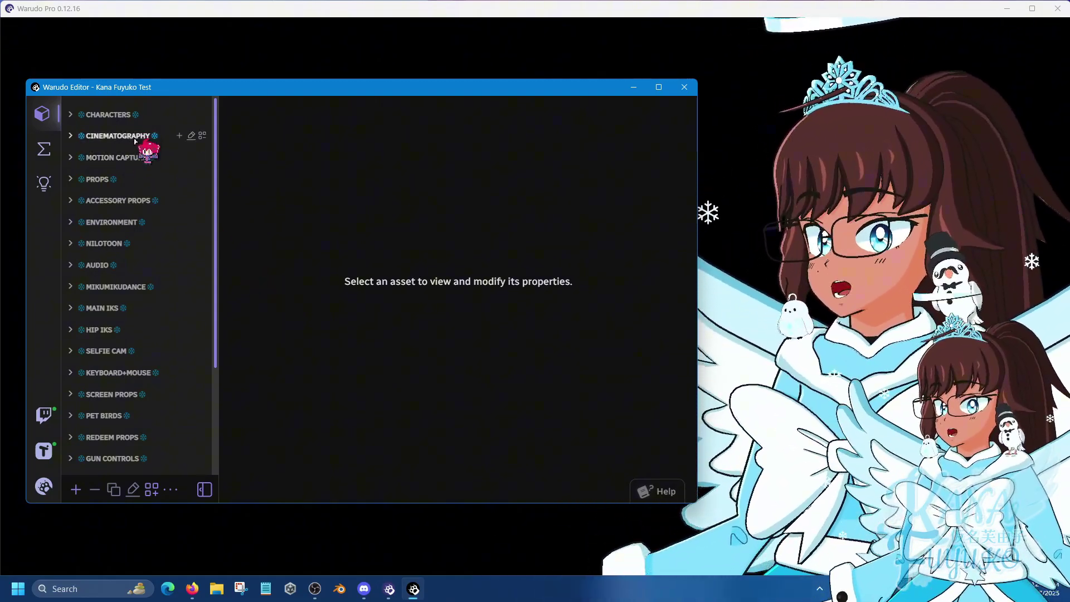
pyautogui.click(135, 139)
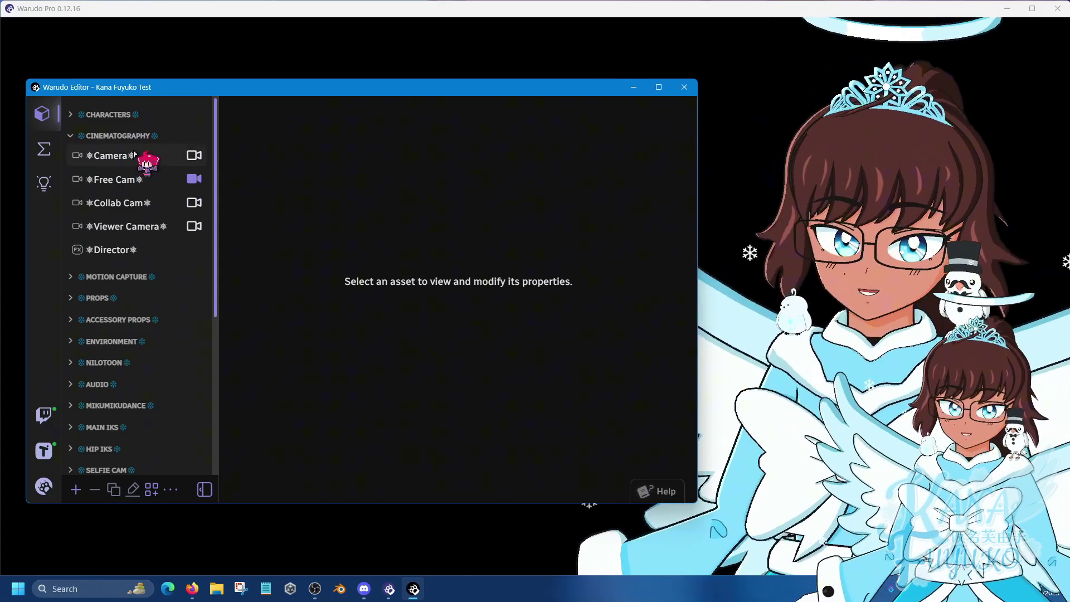
pyautogui.click(135, 156)
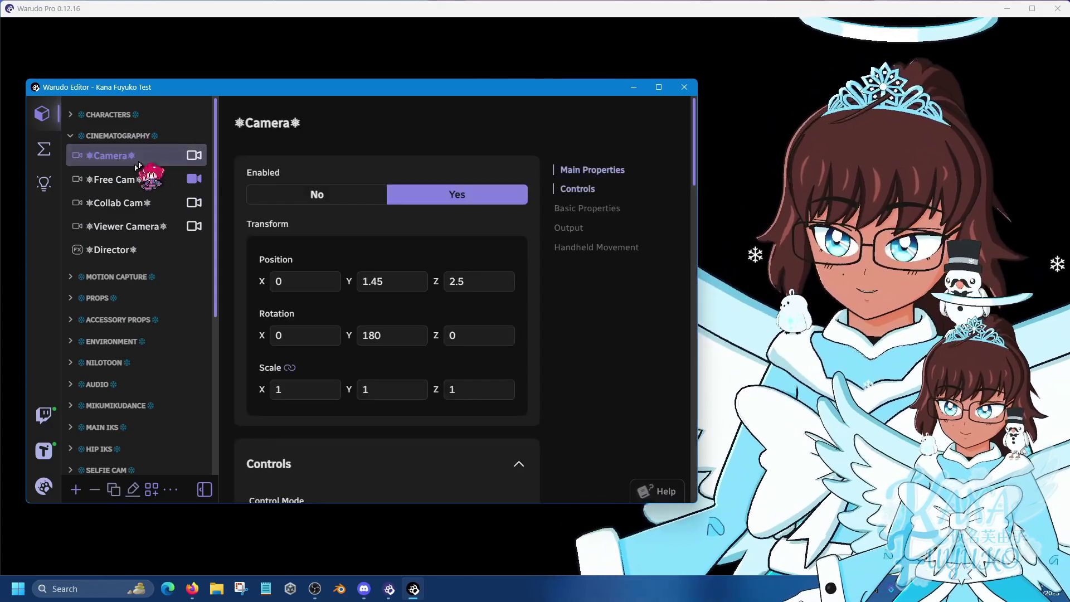
pyautogui.click(75, 489)
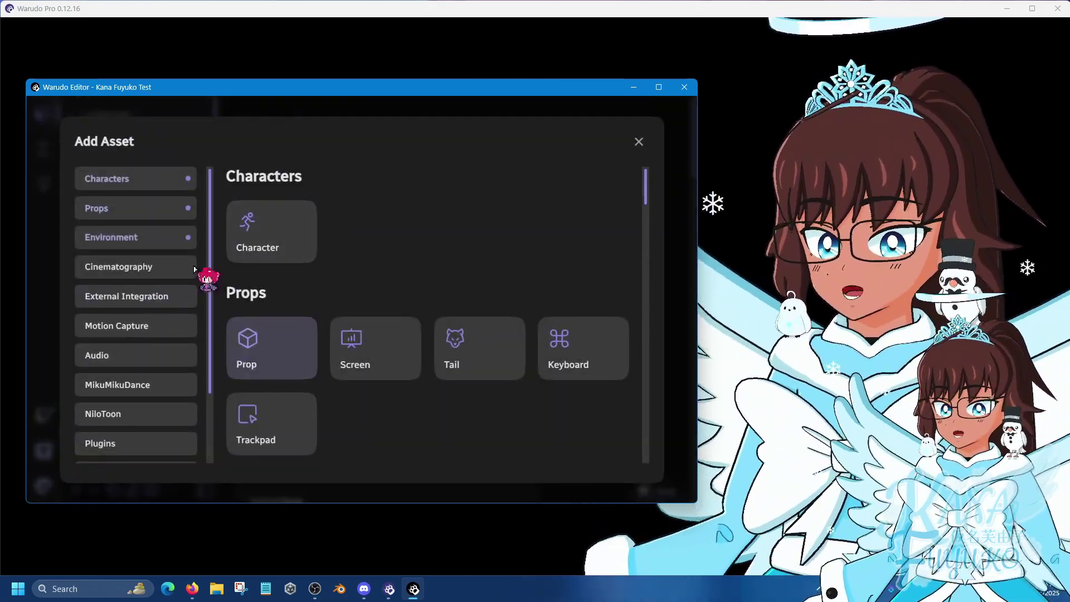
pyautogui.click(156, 267)
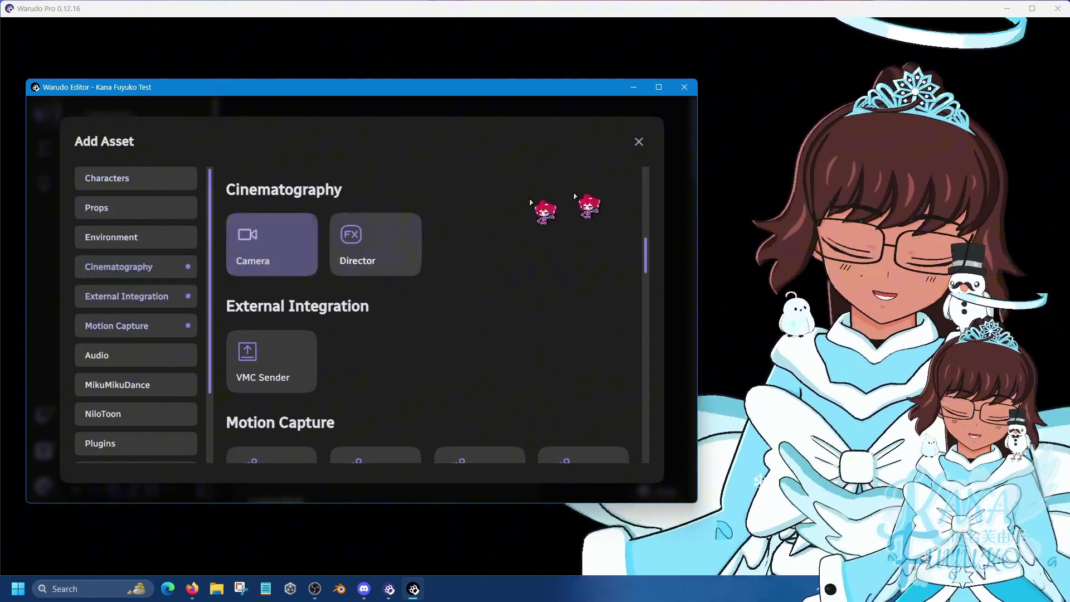
pyautogui.click(639, 142)
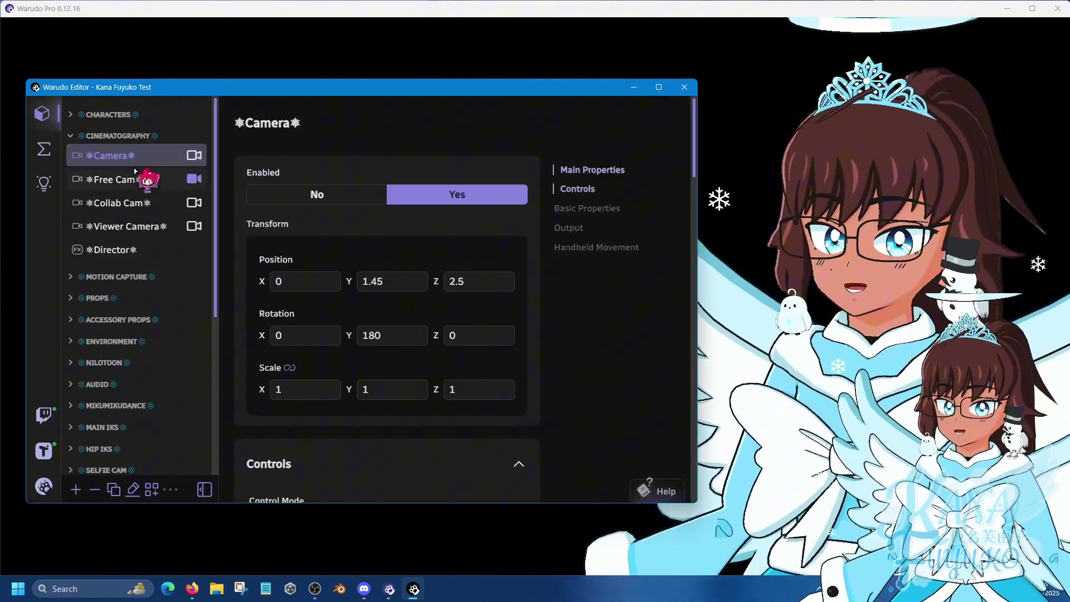
pyautogui.scroll(-12, 473, 337)
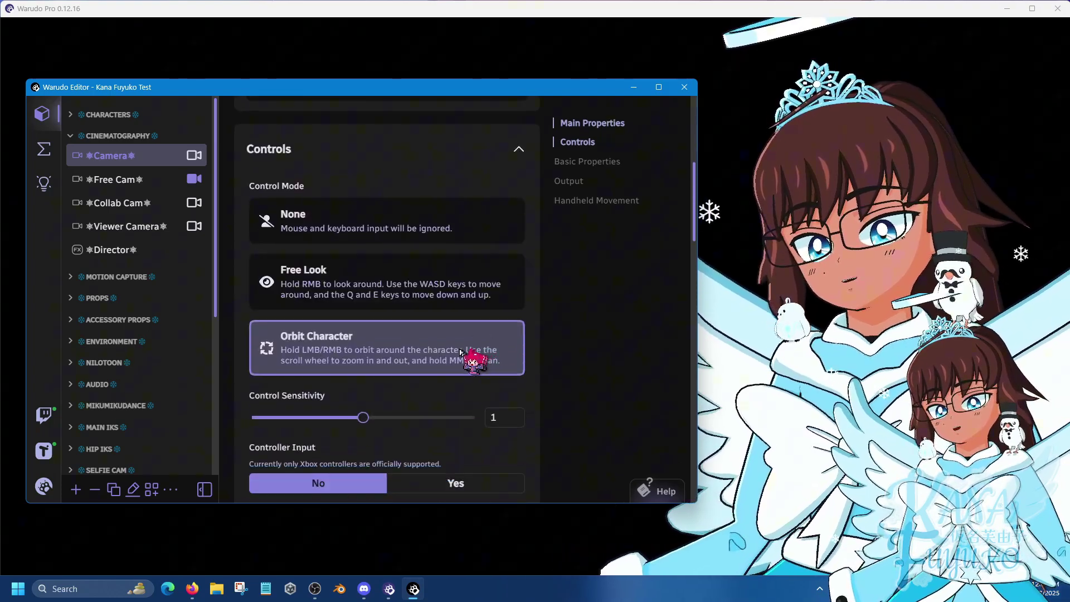
pyautogui.scroll(-6, 448, 352)
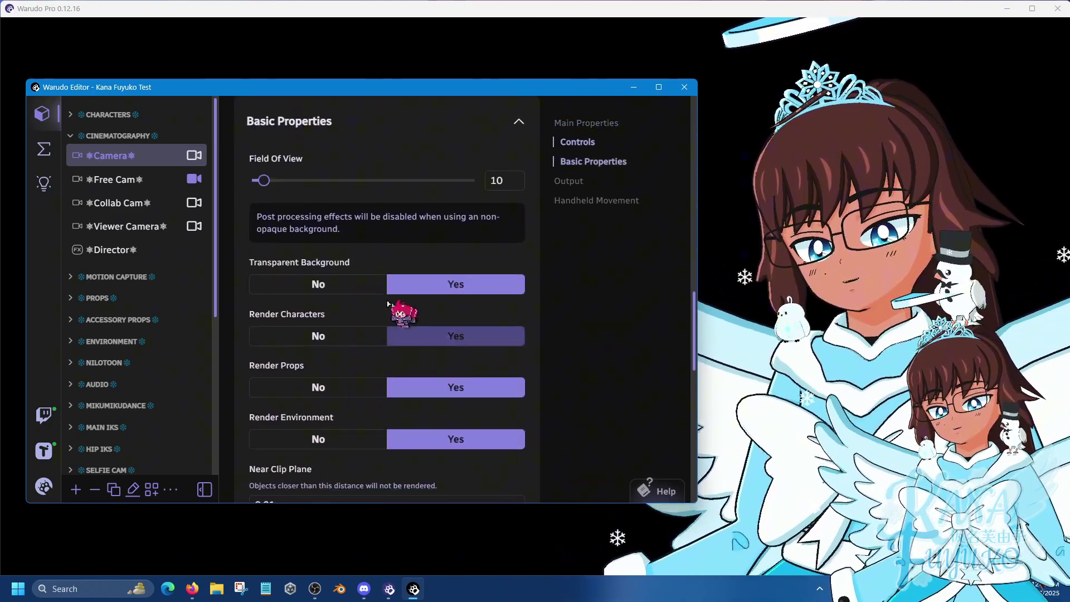
pyautogui.scroll(-6, 373, 329)
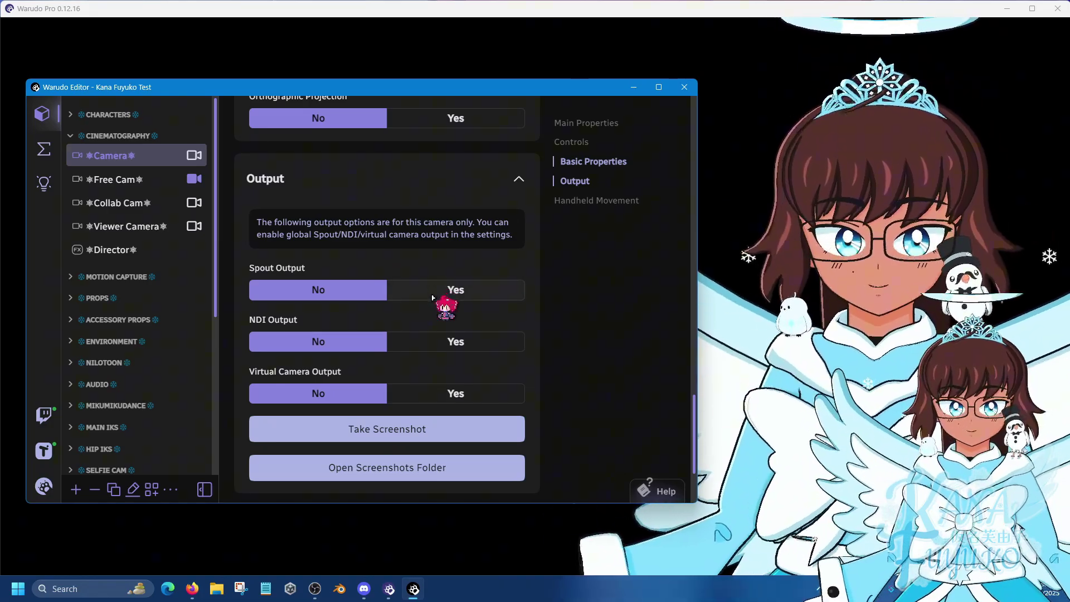
pyautogui.click(433, 295)
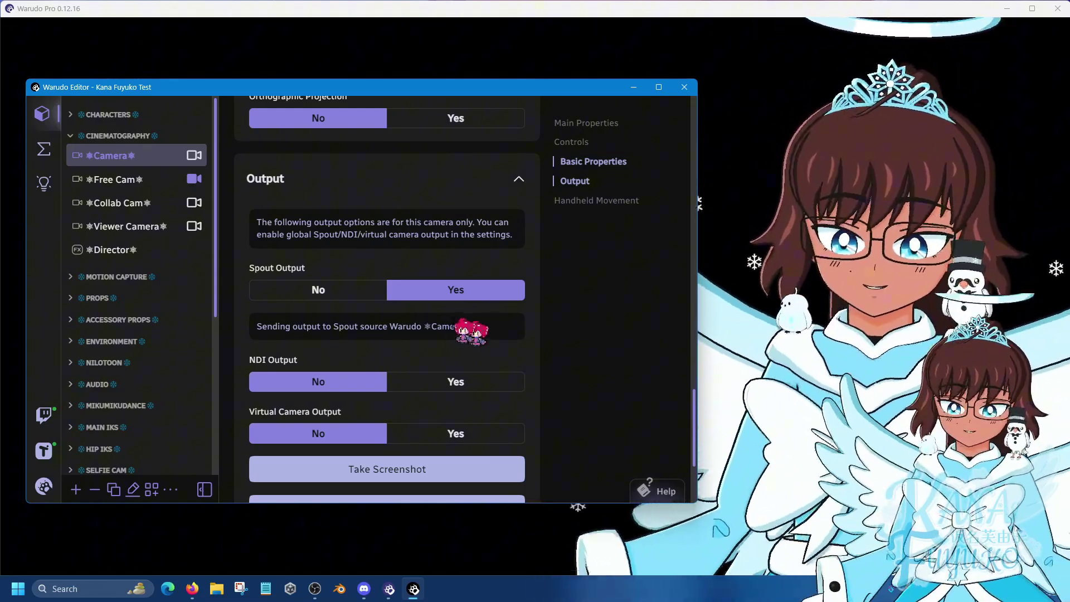
pyautogui.click(321, 289)
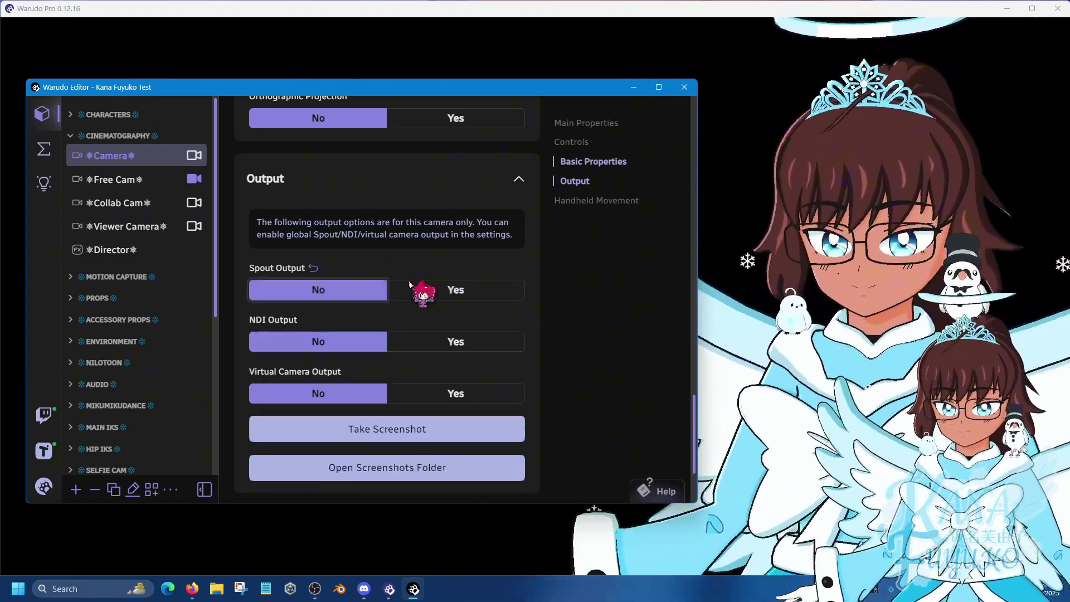
pyautogui.scroll(10, 503, 286)
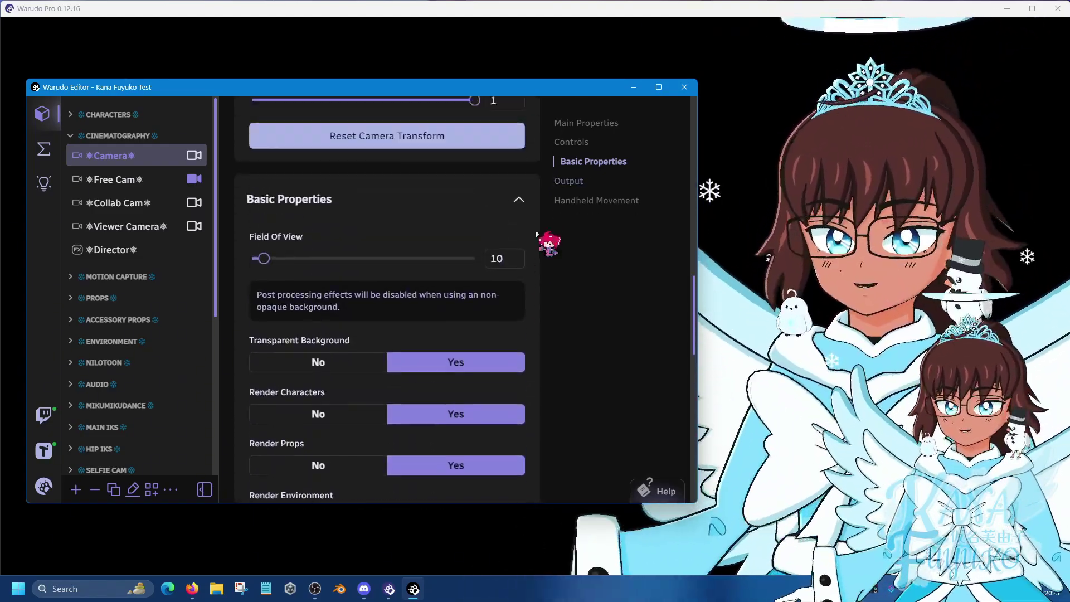
pyautogui.scroll(6, 536, 240)
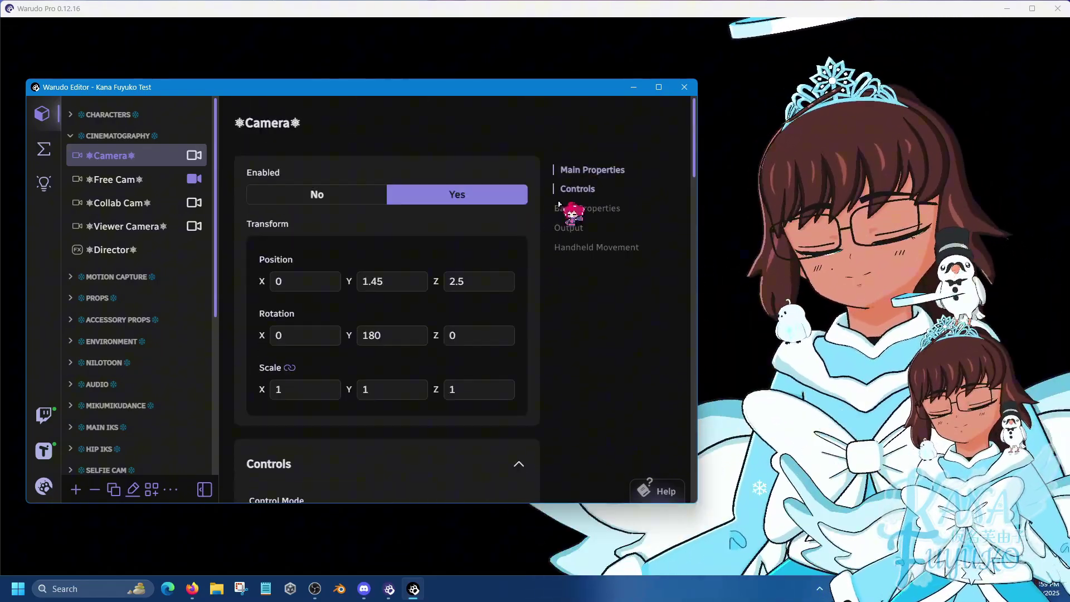
# Minimize the Warudo Editor so the full-screen avatar view shows alone.
pyautogui.click(634, 89)
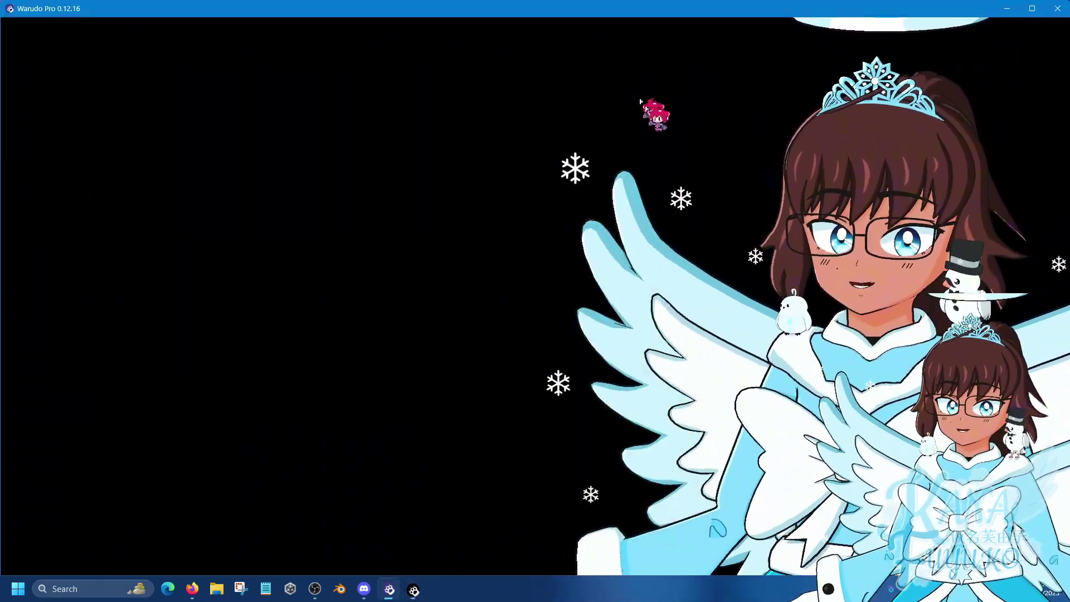